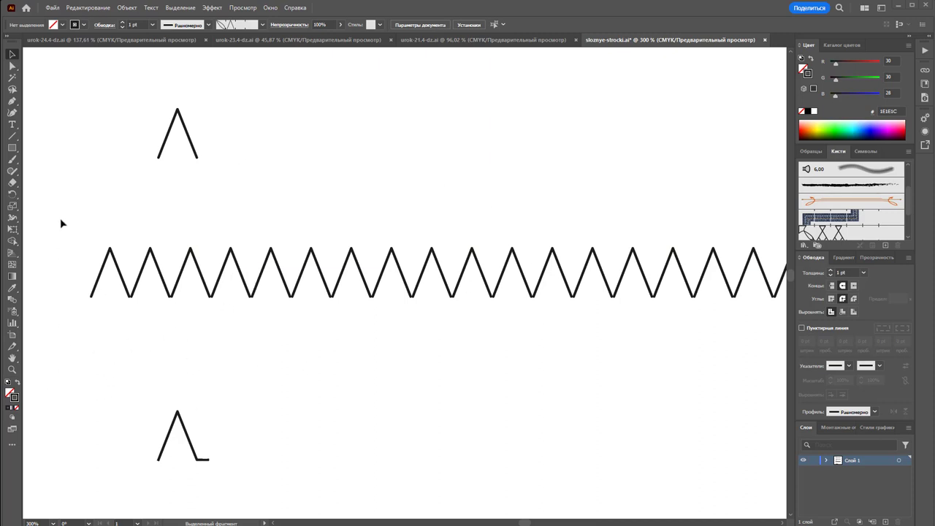
Step: Zoom in on the thick zigzag row to inspect how its joins meet
{"action": "left_click", "coordinate": [12, 369]}
{"action": "left_click_drag", "start_coordinate": [234, 304], "coordinate": [405, 248]}
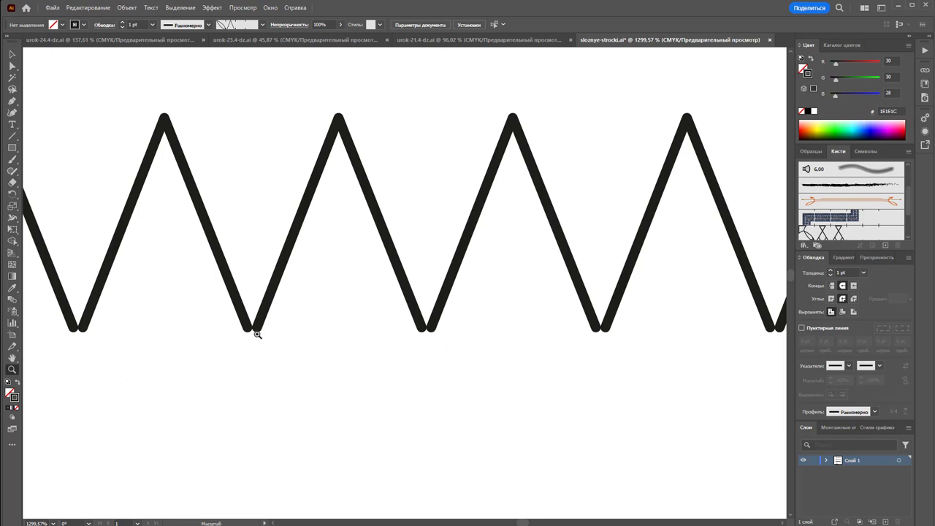
{"action": "scroll", "coordinate": [263, 343], "scroll_direction": "up", "scroll_amount": 1}
{"action": "scroll", "coordinate": [267, 351], "scroll_direction": "up", "scroll_amount": 2}
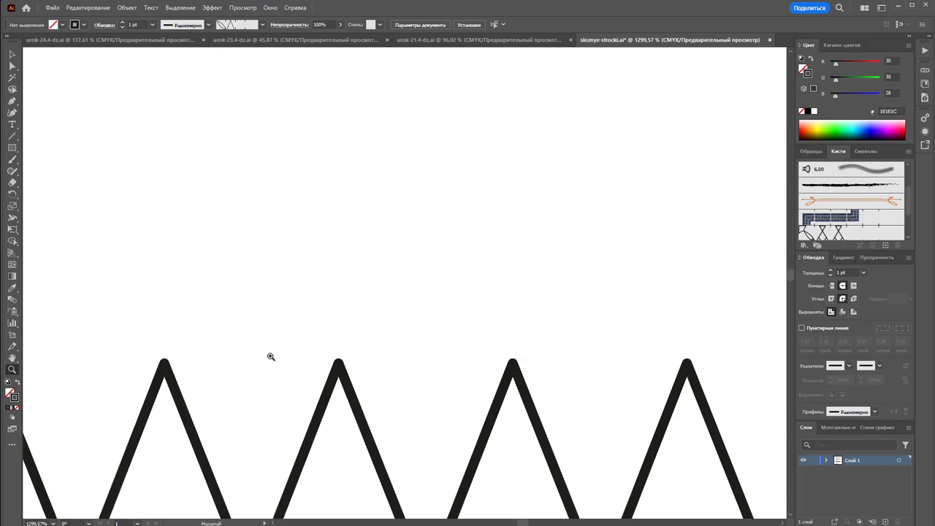
{"action": "scroll", "coordinate": [271, 355], "scroll_direction": "down", "scroll_amount": 1}
{"action": "scroll", "coordinate": [277, 343], "scroll_direction": "down", "scroll_amount": 1}
Step: Scroll the canvas until the standalone rounded-end Λ stroke is centred in view
{"action": "scroll", "coordinate": [282, 338], "scroll_direction": "up", "scroll_amount": 3}
{"action": "scroll", "coordinate": [282, 338], "scroll_direction": "up", "scroll_amount": 3}
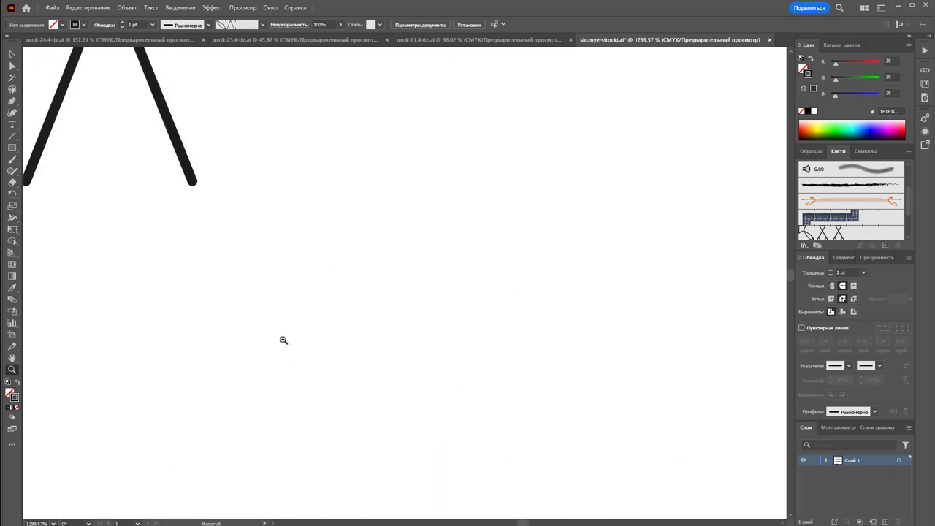
{"action": "scroll", "coordinate": [283, 340], "scroll_direction": "up", "scroll_amount": 2}
{"action": "scroll", "coordinate": [284, 340], "scroll_direction": "up", "scroll_amount": 1}
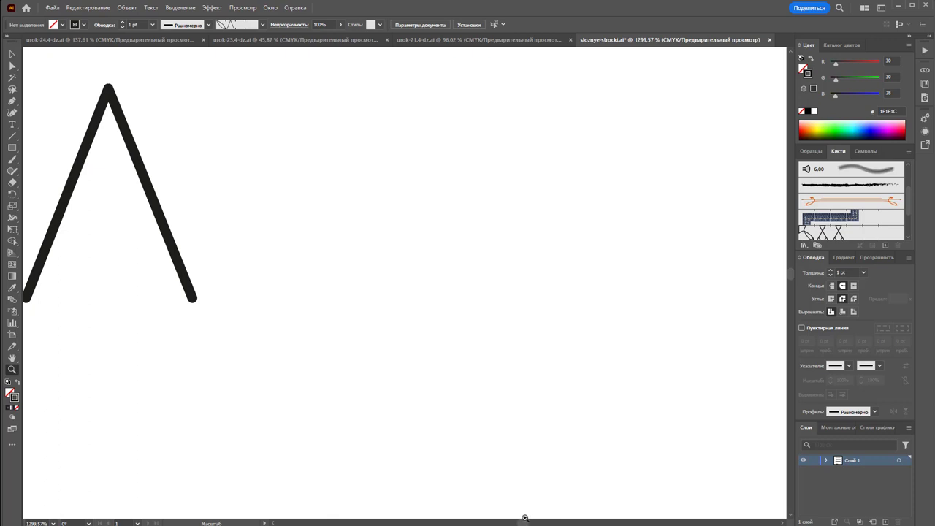
{"action": "scroll", "coordinate": [277, 245], "scroll_direction": "left", "scroll_amount": 2}
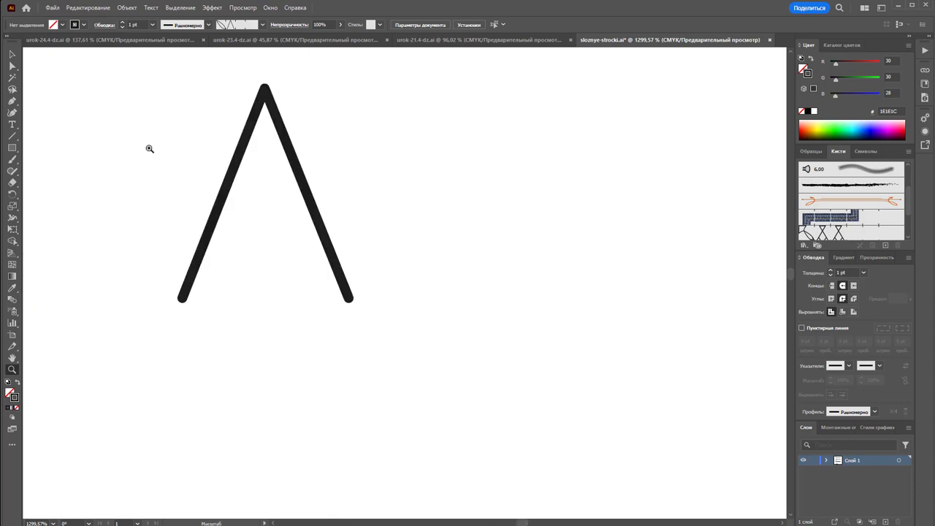
{"action": "scroll", "coordinate": [139, 98], "scroll_direction": "up", "scroll_amount": 1}
Step: Alt-drag a copy of the Λ chevron to the right, butting it against the original
{"action": "left_click", "coordinate": [11, 54]}
{"action": "left_click_drag", "start_coordinate": [177, 138], "coordinate": [372, 357]}
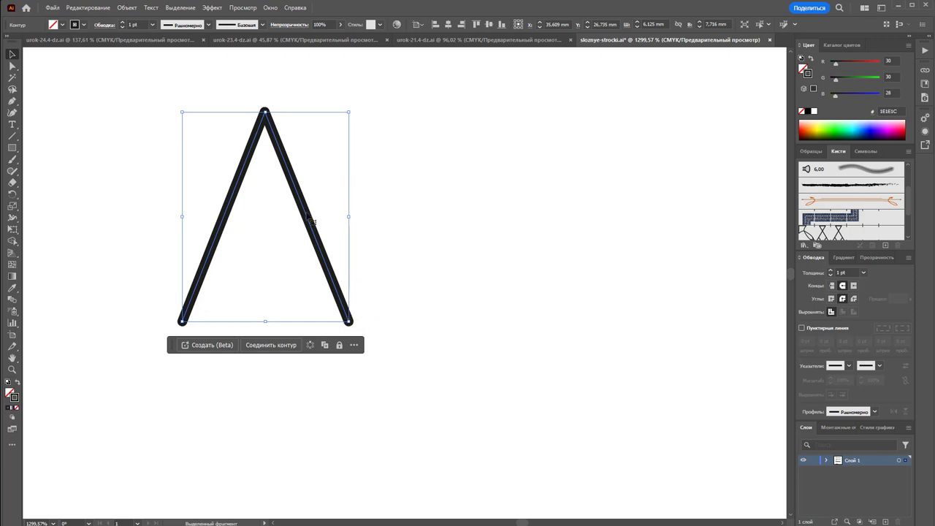
{"action": "mouse_move", "coordinate": [310, 220]}
{"action": "left_mouse_down", "text": "alt"}
{"action": "mouse_move", "coordinate": [493, 221]}
{"action": "mouse_move", "coordinate": [486, 224]}
{"action": "left_mouse_up", "text": "alt"}
{"action": "left_click", "coordinate": [482, 214]}
{"action": "left_click", "coordinate": [392, 370]}
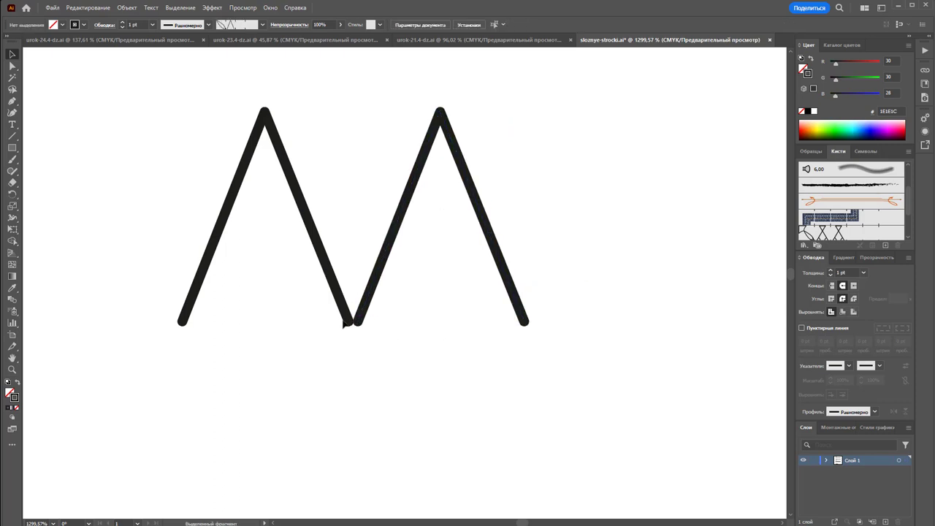
Step: Delete the touching copy and place a new chevron copy to the right with a small gap
{"action": "left_click_drag", "start_coordinate": [374, 210], "coordinate": [504, 312]}
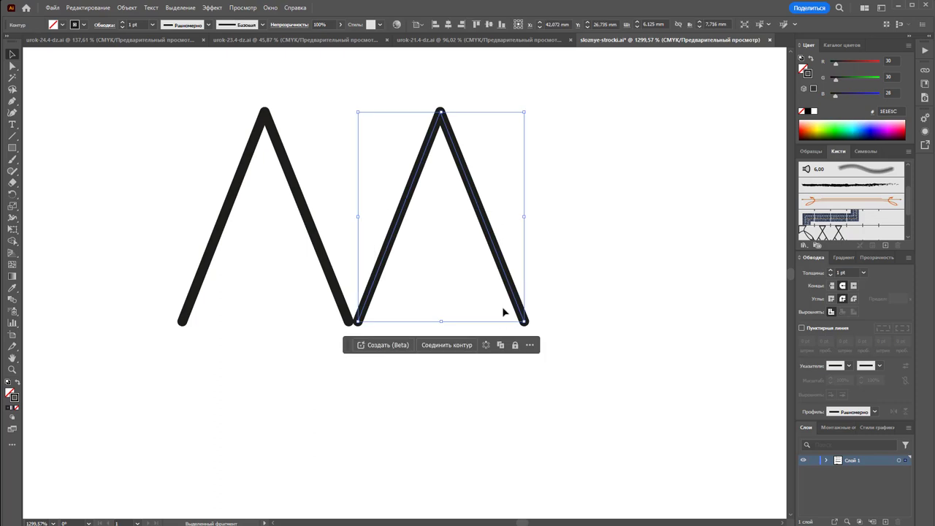
{"action": "key", "text": "Delete"}
{"action": "mouse_move", "coordinate": [389, 164]}
{"action": "left_mouse_down"}
{"action": "mouse_move", "coordinate": [242, 219]}
{"action": "mouse_move", "coordinate": [456, 219]}
{"action": "left_mouse_up"}
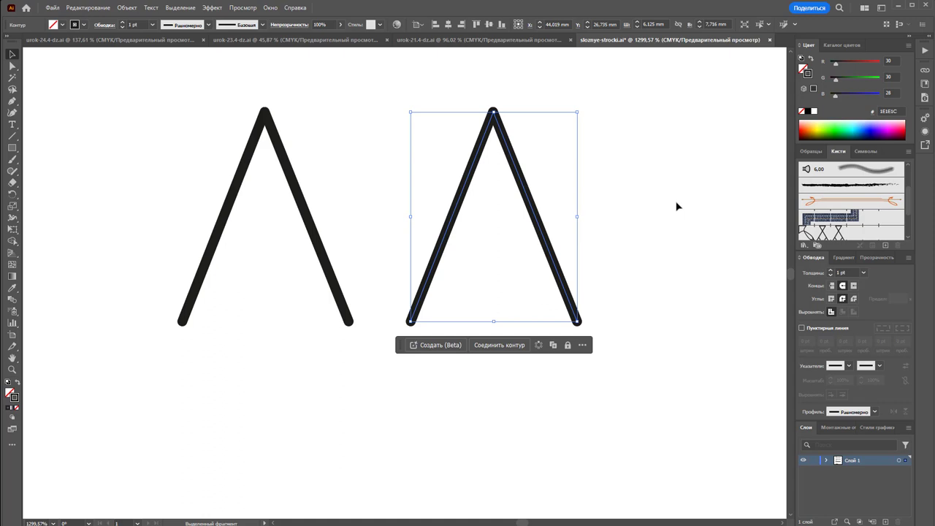
{"action": "left_click", "coordinate": [464, 261]}
{"action": "left_click", "coordinate": [13, 148]}
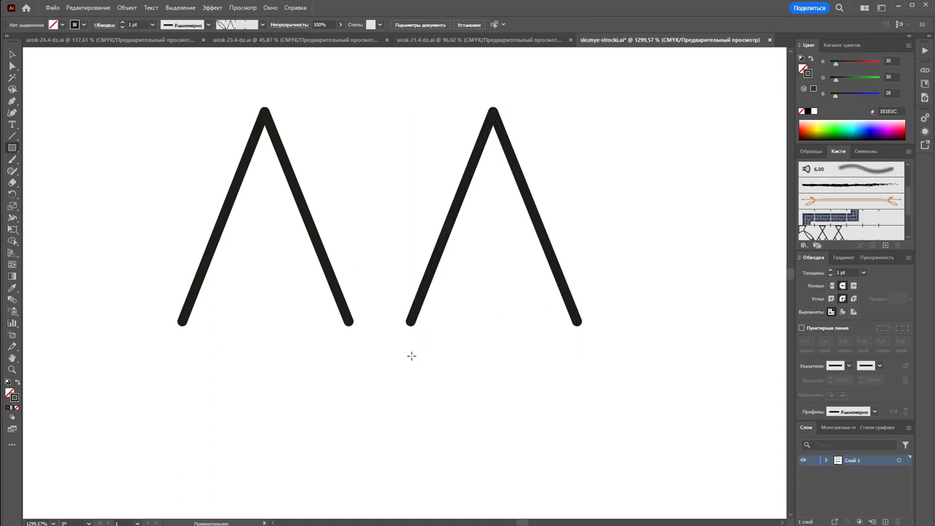
Step: Frame the right chevron with a no-stroke rectangle (about 6.125 × 8.302 mm) extending slightly below its feet
{"action": "mouse_move", "coordinate": [407, 323]}
{"action": "left_mouse_down"}
{"action": "mouse_move", "coordinate": [527, 118]}
{"action": "mouse_move", "coordinate": [581, 101]}
{"action": "left_mouse_up"}
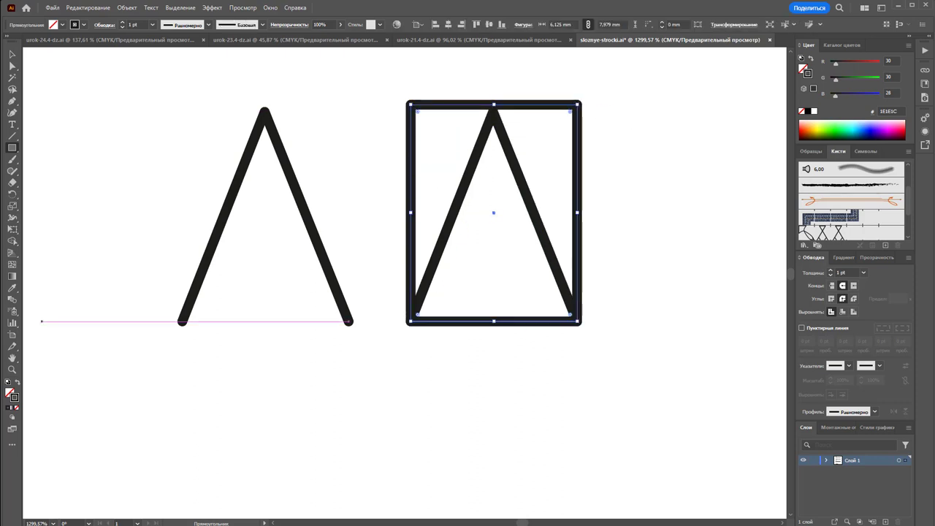
{"action": "left_click", "coordinate": [17, 410]}
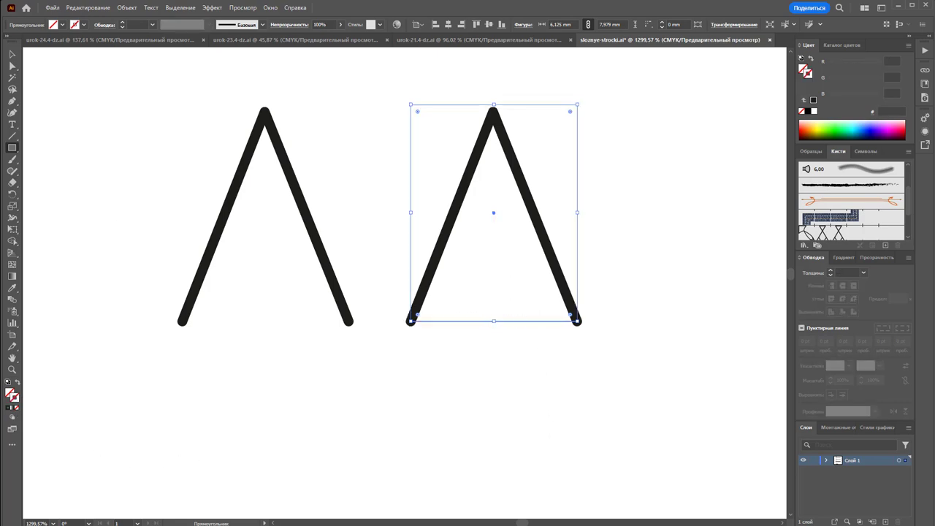
{"action": "left_click", "coordinate": [10, 54]}
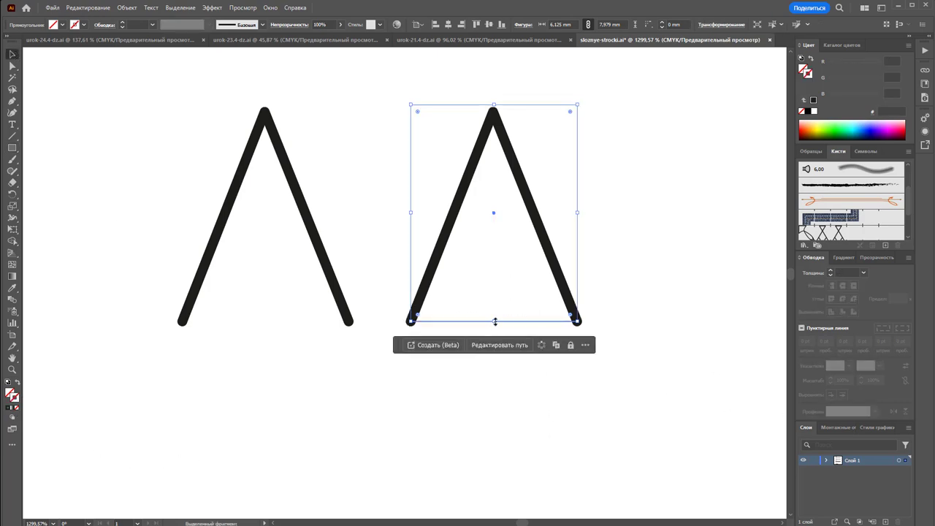
{"action": "left_click_drag", "start_coordinate": [494, 321], "coordinate": [495, 329]}
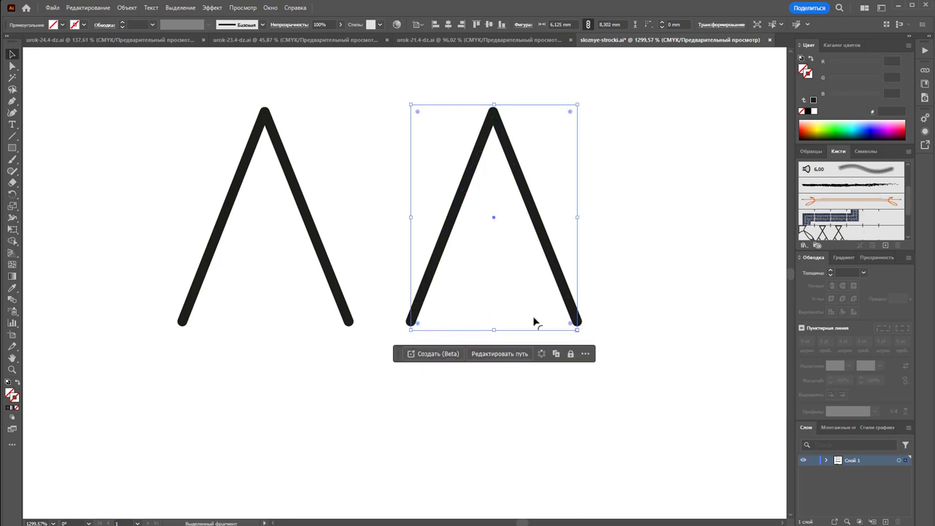
Step: Send the invisible rectangle to the back, behind the right chevron
{"action": "right_click", "coordinate": [553, 178]}
{"action": "mouse_move", "coordinate": [581, 421]}
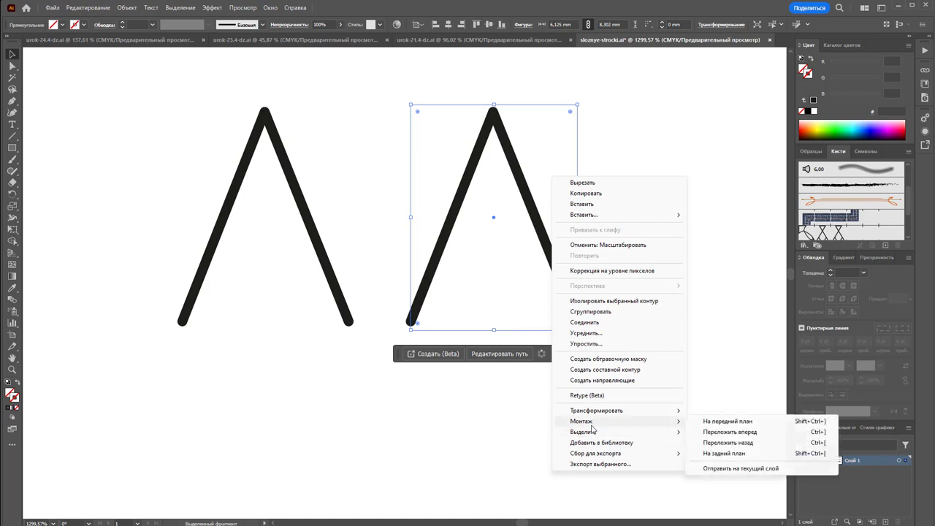
{"action": "left_click", "coordinate": [753, 451]}
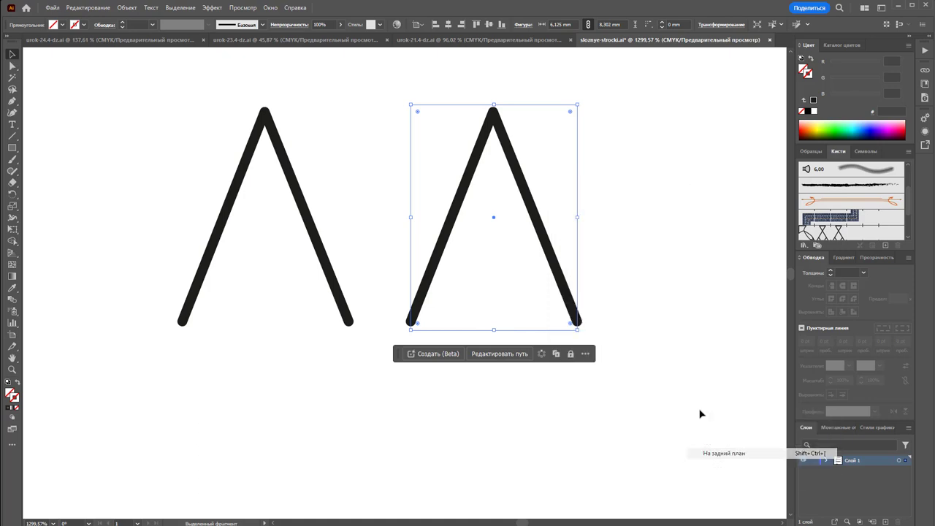
{"action": "left_click", "coordinate": [674, 355]}
Step: Turn the chevron and its rectangle into a new pattern brush, 'Узорчатая кисть 5', with default settings
{"action": "left_click_drag", "start_coordinate": [662, 145], "coordinate": [573, 241]}
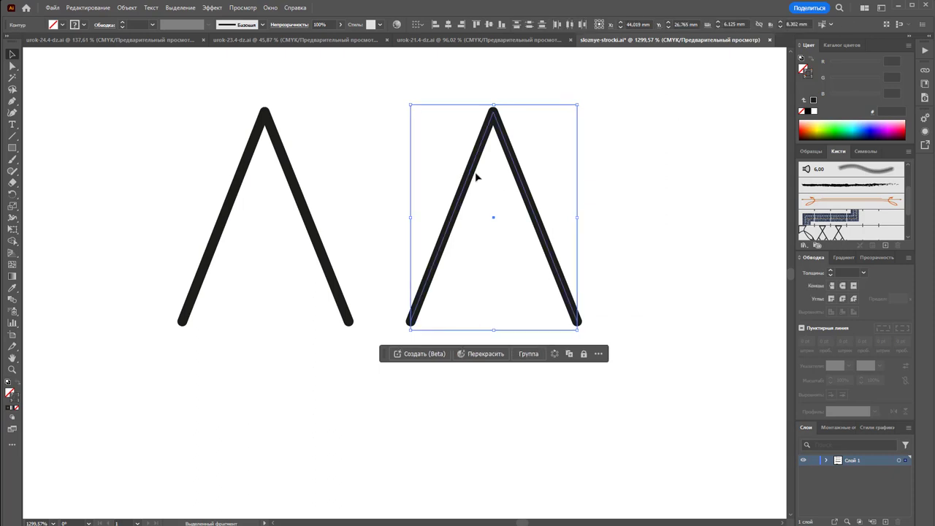
{"action": "left_click_drag", "start_coordinate": [527, 187], "coordinate": [851, 232]}
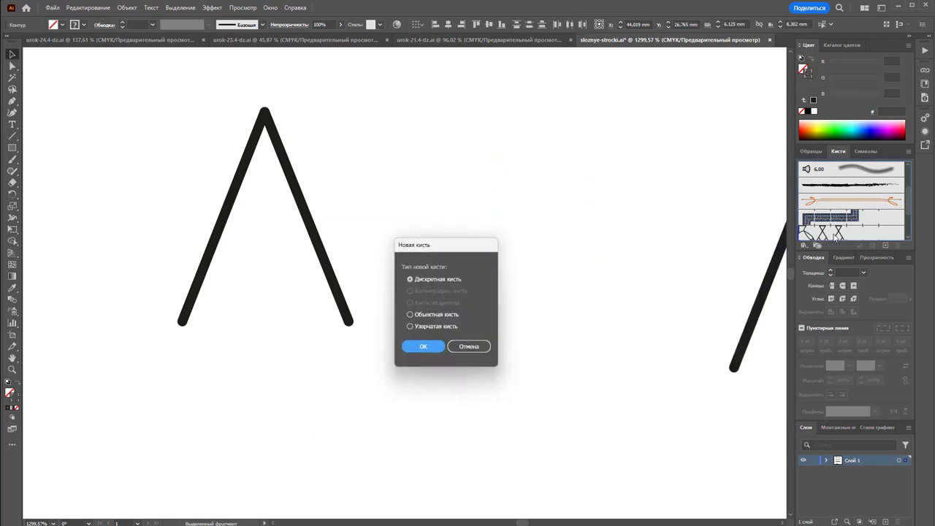
{"action": "left_click", "coordinate": [421, 329]}
{"action": "left_click", "coordinate": [423, 349]}
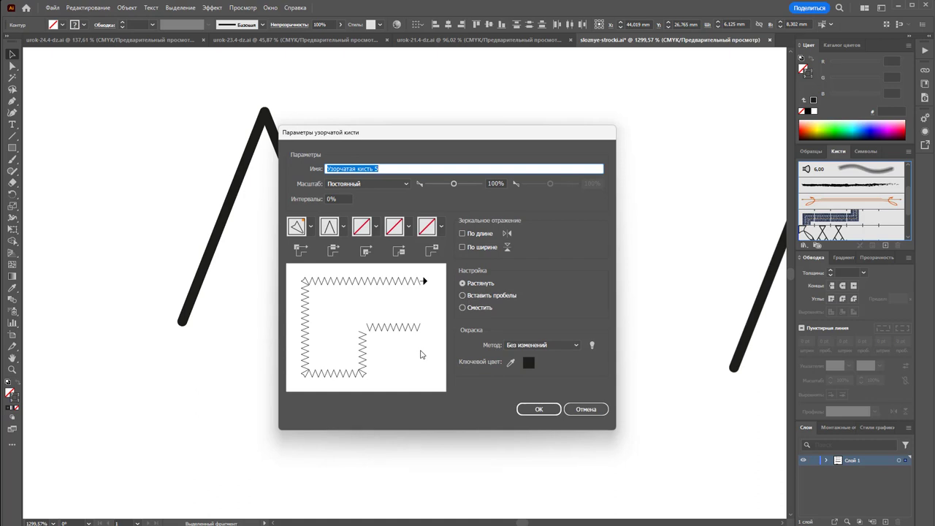
{"action": "left_click", "coordinate": [537, 413]}
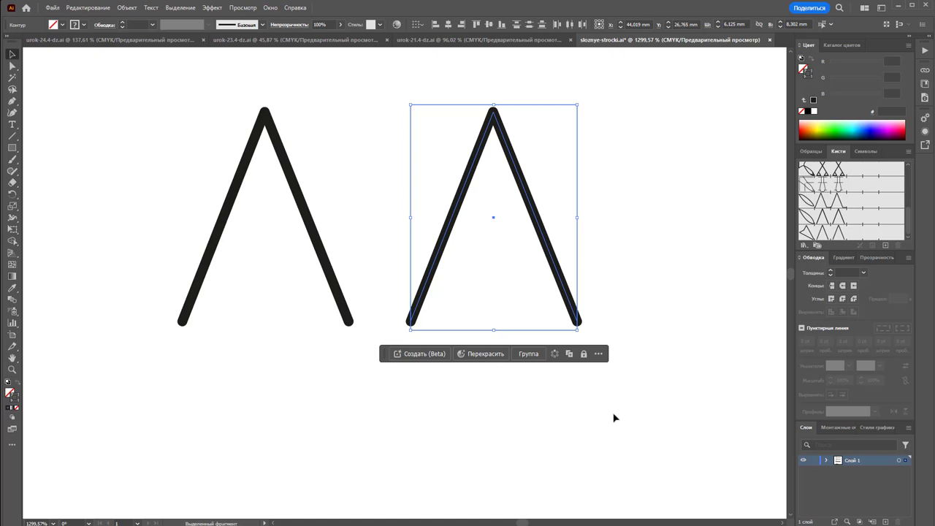
{"action": "left_click", "coordinate": [613, 417]}
Step: Zoom out and Alt-drag a copy of the zigzag row below the original
{"action": "scroll", "coordinate": [626, 361], "scroll_direction": "down", "scroll_amount": 2}
{"action": "scroll", "coordinate": [621, 328], "scroll_direction": "down", "scroll_amount": 2}
{"action": "key", "text": "z"}
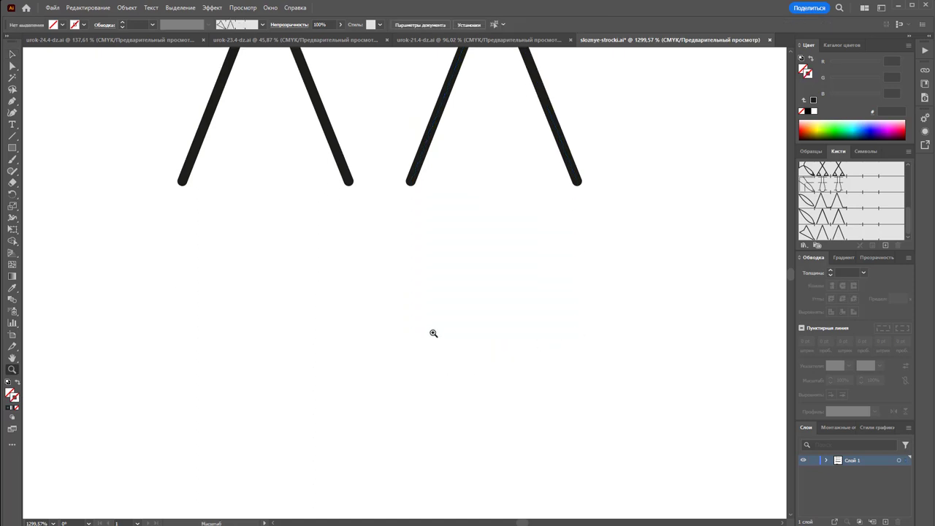
{"action": "left_click", "coordinate": [433, 333], "text": "alt"}
{"action": "left_click", "coordinate": [431, 357], "text": "alt"}
{"action": "left_click", "coordinate": [431, 357], "text": "alt"}
{"action": "left_click", "coordinate": [431, 357], "text": "alt"}
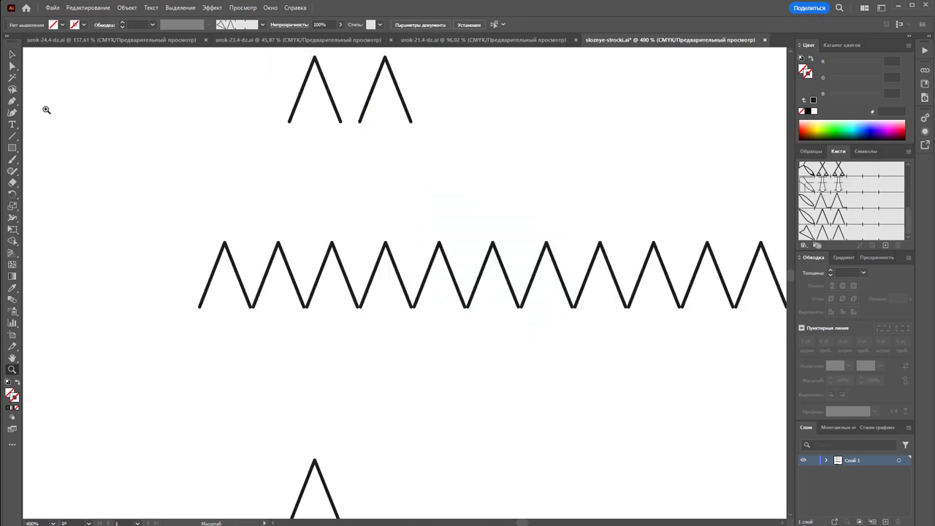
{"action": "left_click", "coordinate": [11, 55]}
{"action": "mouse_move", "coordinate": [363, 293]}
{"action": "left_mouse_down"}
{"action": "mouse_move", "coordinate": [370, 234]}
{"action": "mouse_move", "coordinate": [374, 335]}
{"action": "left_mouse_up"}
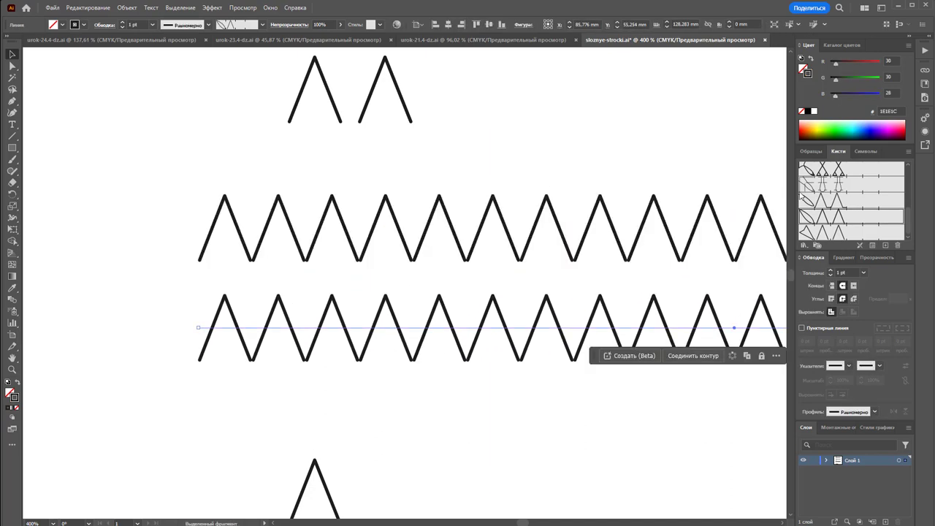
Step: Apply the new chevron pattern brush to the copied row and zoom in to check a vertex
{"action": "left_click", "coordinate": [851, 233]}
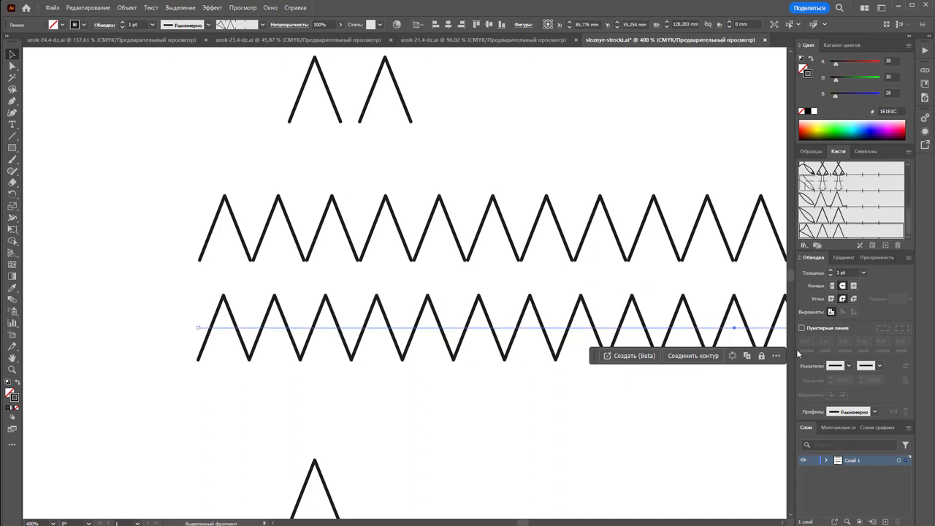
{"action": "left_click", "coordinate": [567, 407]}
{"action": "left_click", "coordinate": [12, 370]}
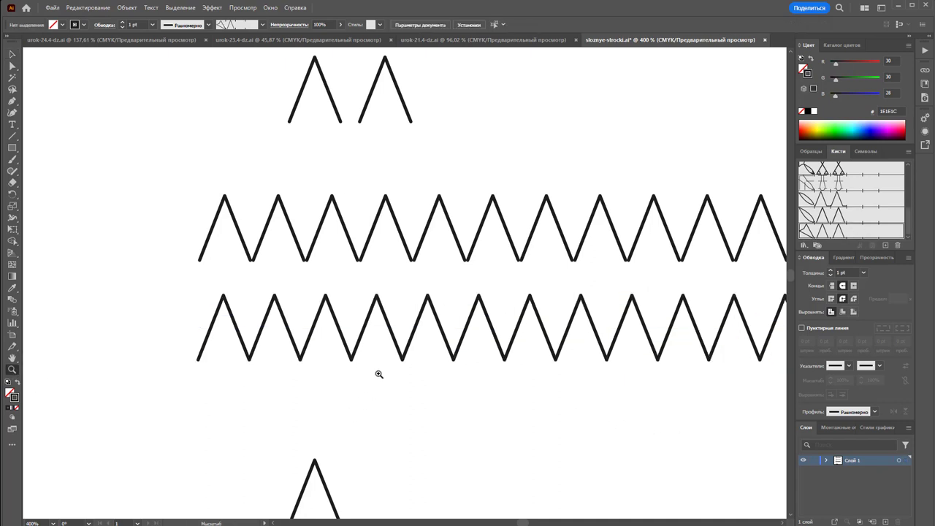
{"action": "left_click_drag", "start_coordinate": [411, 361], "coordinate": [722, 253]}
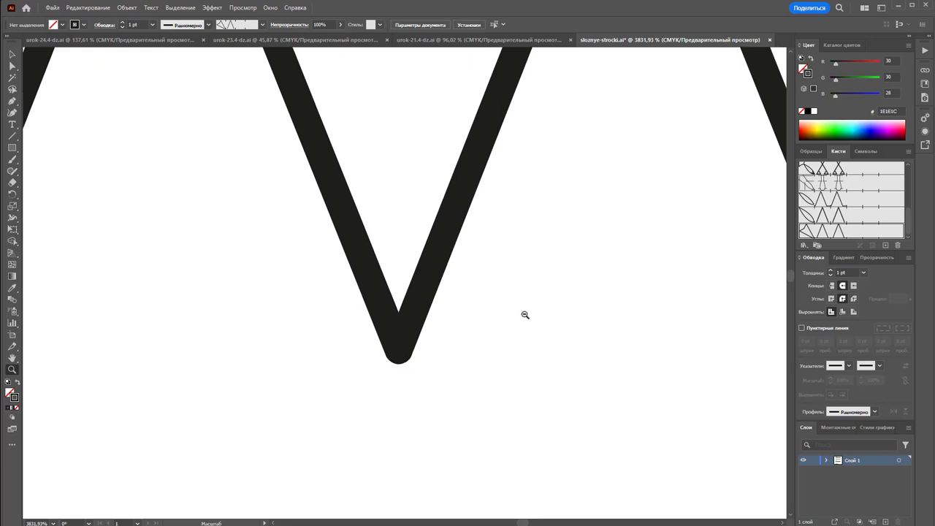
{"action": "left_click_drag", "start_coordinate": [524, 315], "coordinate": [376, 198]}
{"action": "mouse_move", "coordinate": [556, 310]}
{"action": "left_mouse_down"}
{"action": "mouse_move", "coordinate": [466, 271]}
{"action": "mouse_move", "coordinate": [645, 339]}
{"action": "left_mouse_up"}
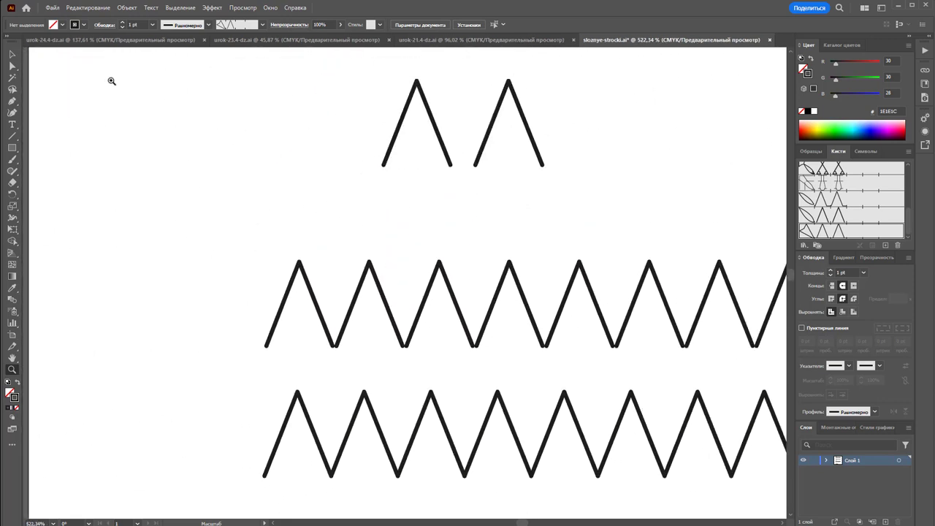
{"action": "left_click", "coordinate": [12, 54]}
Step: Scroll down to the chevron with a flat foot and its flat-bottomed zigzag row
{"action": "left_click_drag", "start_coordinate": [599, 95], "coordinate": [516, 215]}
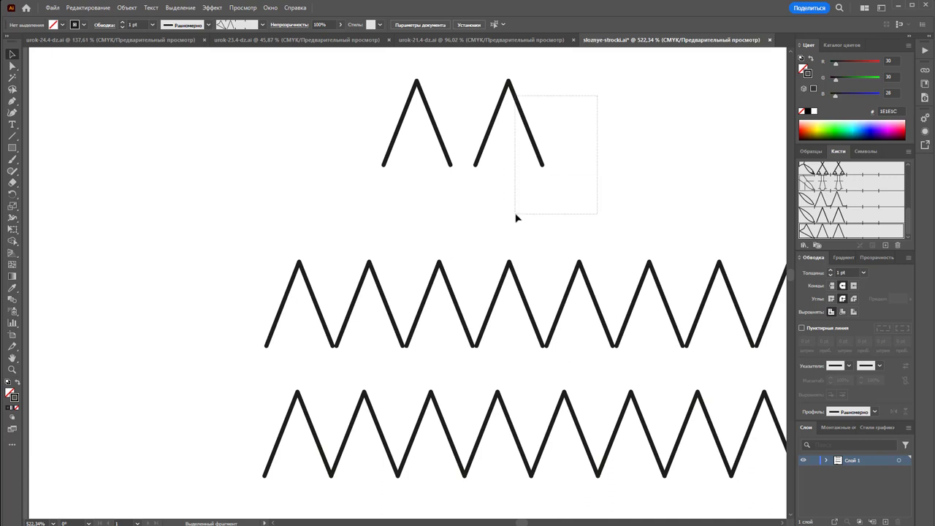
{"action": "left_click", "coordinate": [672, 124]}
{"action": "scroll", "coordinate": [684, 173], "scroll_direction": "down", "scroll_amount": 2}
{"action": "scroll", "coordinate": [684, 174], "scroll_direction": "down", "scroll_amount": 2}
{"action": "scroll", "coordinate": [684, 173], "scroll_direction": "up", "scroll_amount": 2}
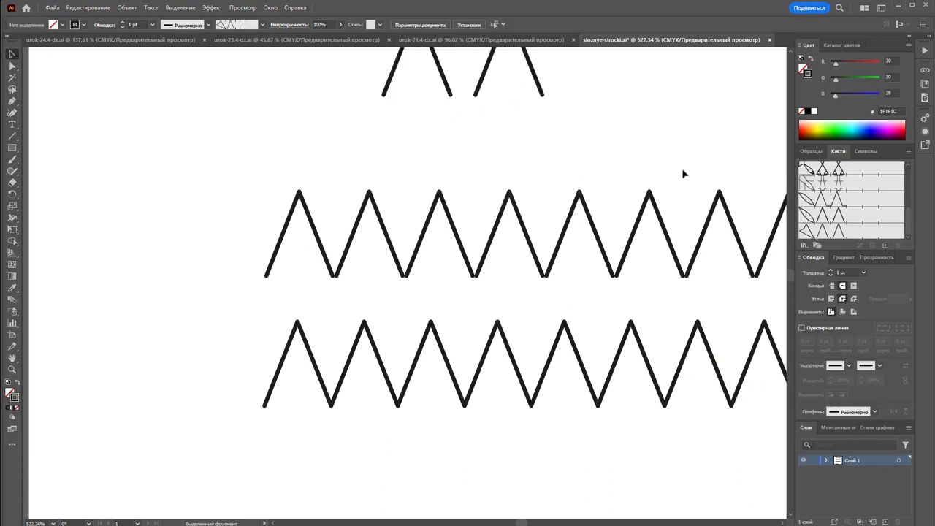
{"action": "scroll", "coordinate": [684, 173], "scroll_direction": "up", "scroll_amount": 2}
{"action": "scroll", "coordinate": [684, 173], "scroll_direction": "up", "scroll_amount": 1}
{"action": "scroll", "coordinate": [684, 173], "scroll_direction": "down", "scroll_amount": 1}
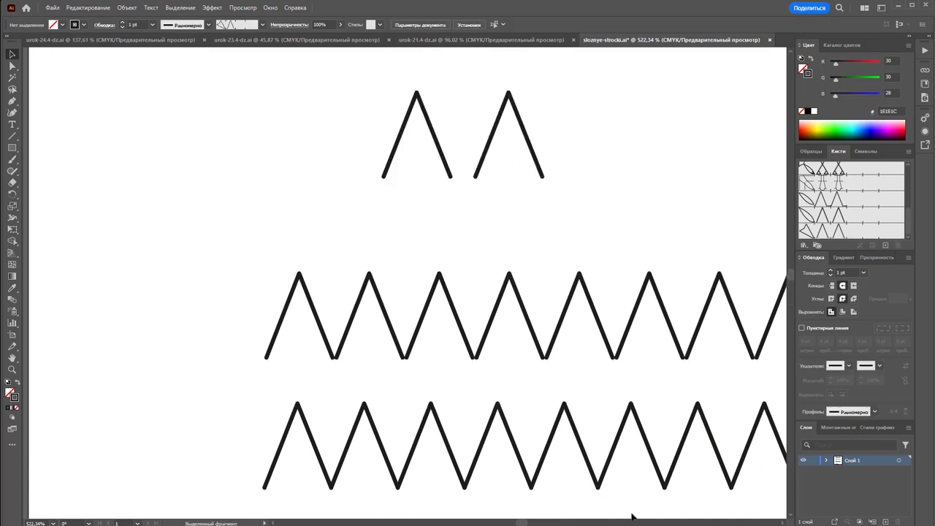
{"action": "left_click_drag", "start_coordinate": [518, 524], "coordinate": [524, 523]}
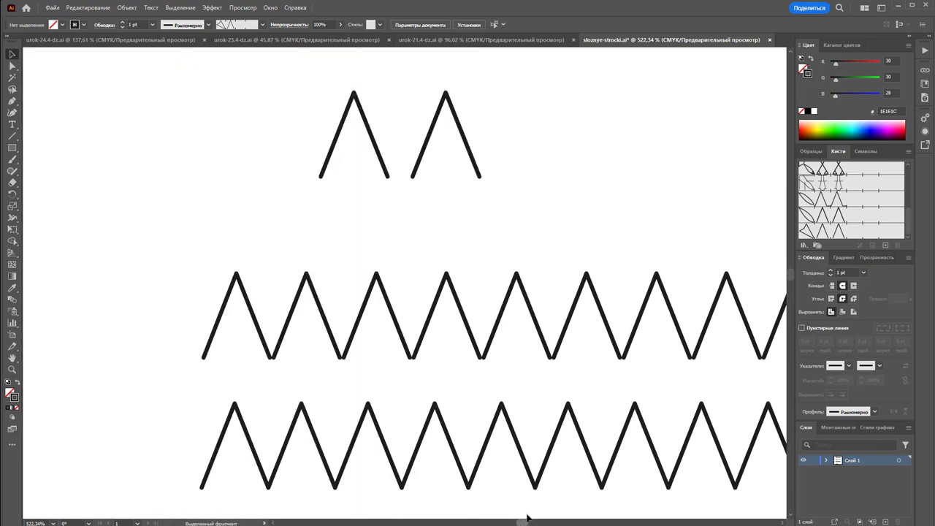
{"action": "scroll", "coordinate": [563, 380], "scroll_direction": "down", "scroll_amount": 3}
{"action": "scroll", "coordinate": [564, 380], "scroll_direction": "down", "scroll_amount": 6}
{"action": "scroll", "coordinate": [564, 380], "scroll_direction": "down", "scroll_amount": 5}
{"action": "scroll", "coordinate": [563, 380], "scroll_direction": "down", "scroll_amount": 4}
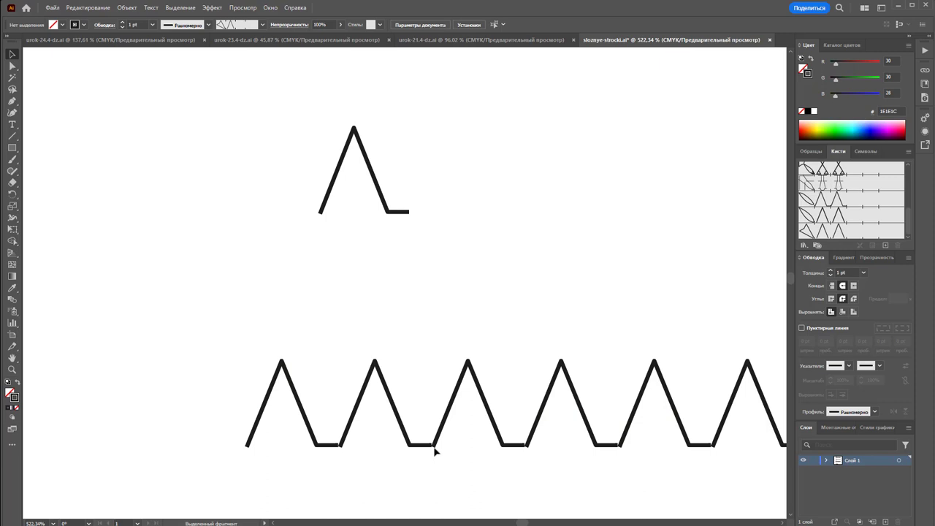
Step: Alt-drag a level copy of the footed chevron to its right, then zoom in on the gap
{"action": "left_click_drag", "start_coordinate": [443, 155], "coordinate": [299, 249]}
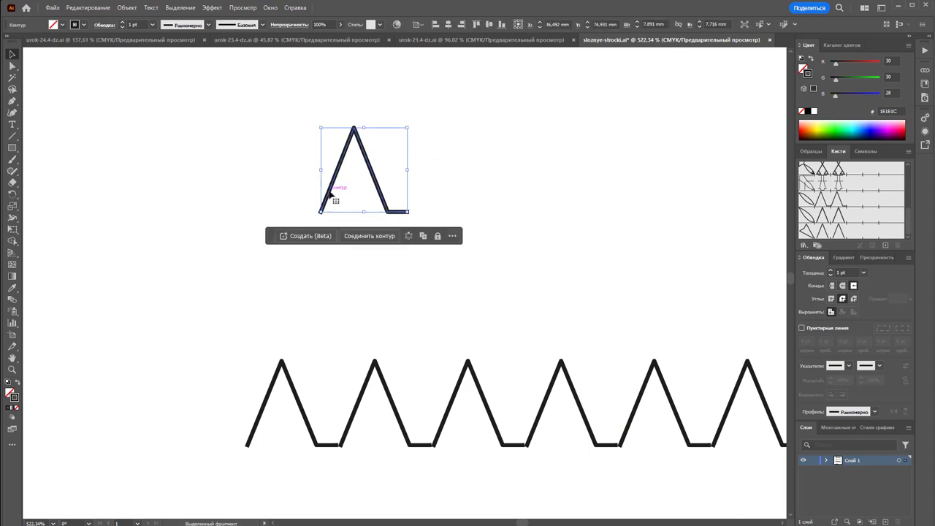
{"action": "left_click_drag", "start_coordinate": [328, 195], "coordinate": [479, 187], "text": "alt"}
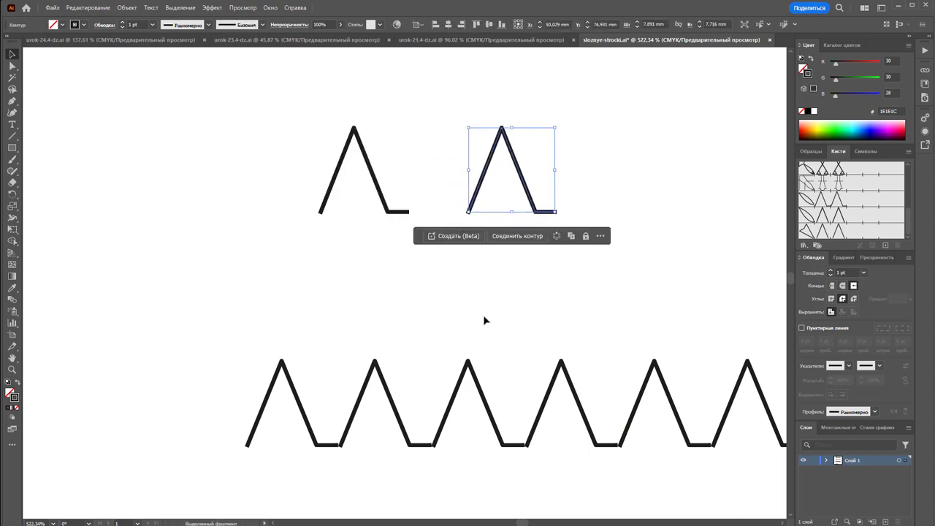
{"action": "left_click", "coordinate": [12, 369]}
{"action": "mouse_move", "coordinate": [403, 438]}
{"action": "left_mouse_down"}
{"action": "mouse_move", "coordinate": [470, 443]}
{"action": "mouse_move", "coordinate": [731, 284]}
{"action": "mouse_move", "coordinate": [497, 409]}
{"action": "left_mouse_up"}
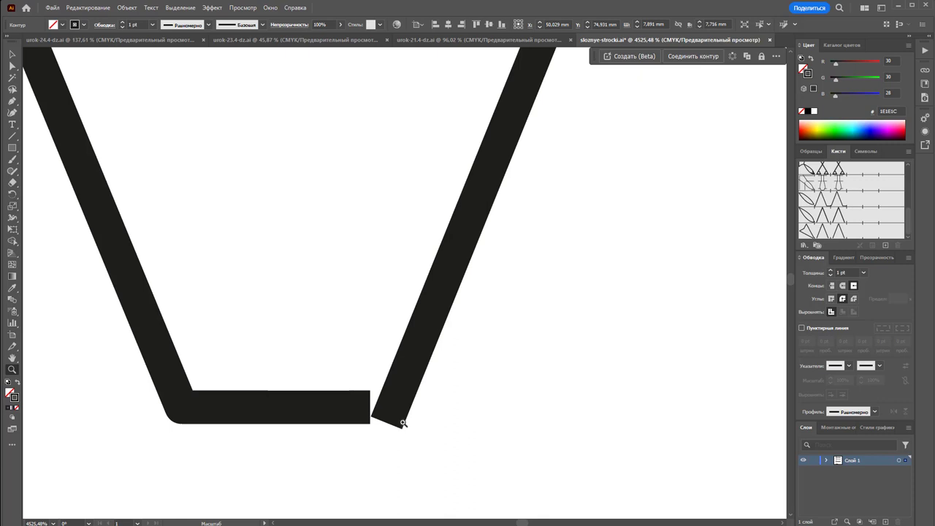
{"action": "mouse_move", "coordinate": [516, 364]}
{"action": "left_mouse_down"}
{"action": "mouse_move", "coordinate": [484, 278]}
{"action": "mouse_move", "coordinate": [607, 319]}
{"action": "mouse_move", "coordinate": [595, 297]}
{"action": "mouse_move", "coordinate": [682, 215]}
{"action": "left_mouse_up"}
{"action": "scroll", "coordinate": [514, 517], "scroll_direction": "right", "scroll_amount": 5}
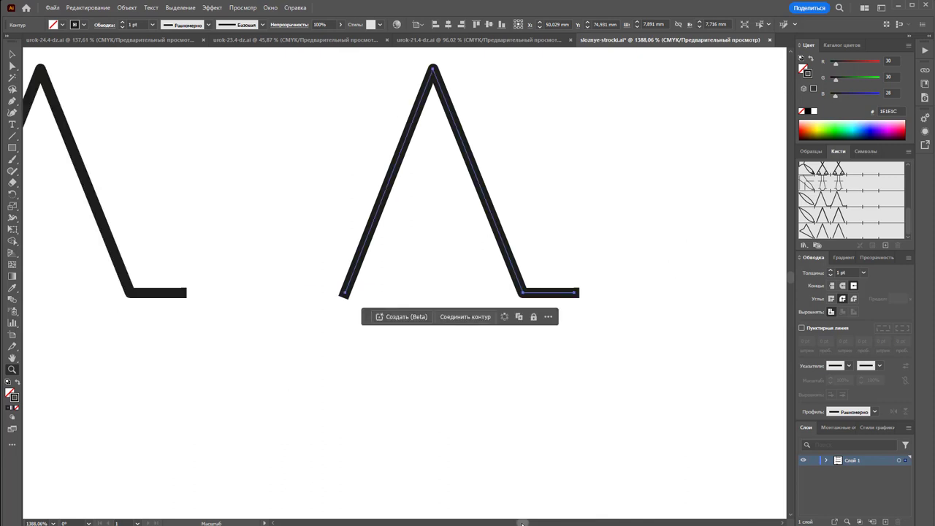
{"action": "scroll", "coordinate": [522, 521], "scroll_direction": "left", "scroll_amount": 3}
{"action": "scroll", "coordinate": [528, 484], "scroll_direction": "up", "scroll_amount": 2}
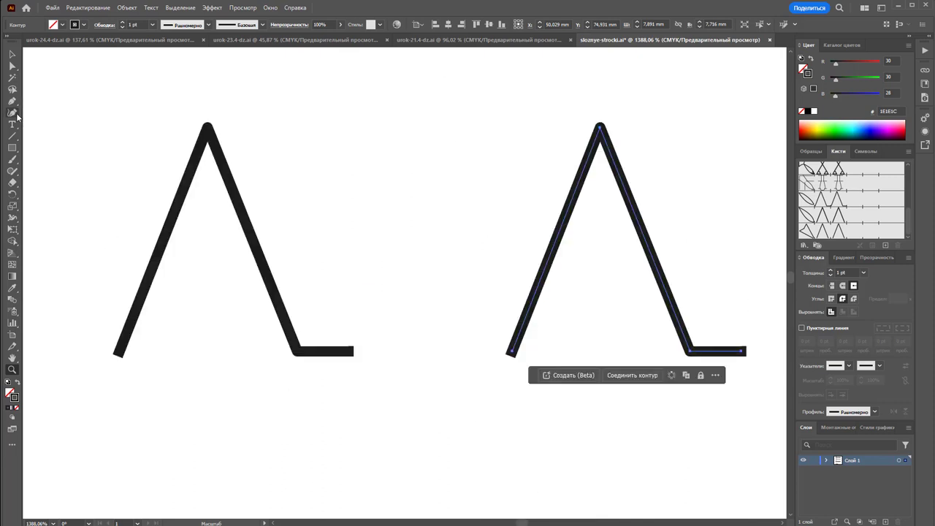
Step: Draw a no-stroke rectangle over the copied motif and fit its edges to about 7.924 × 8.344 mm
{"action": "left_click", "coordinate": [12, 147]}
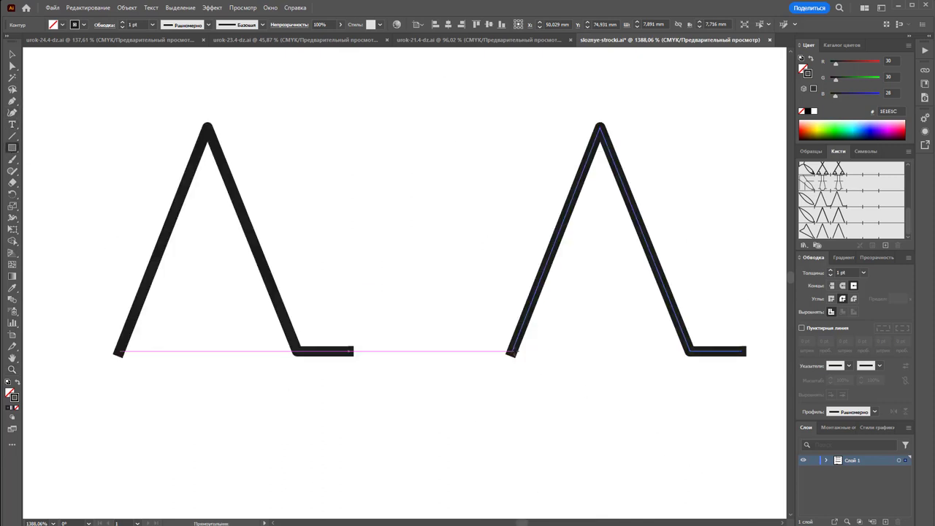
{"action": "left_click_drag", "start_coordinate": [510, 353], "coordinate": [744, 116]}
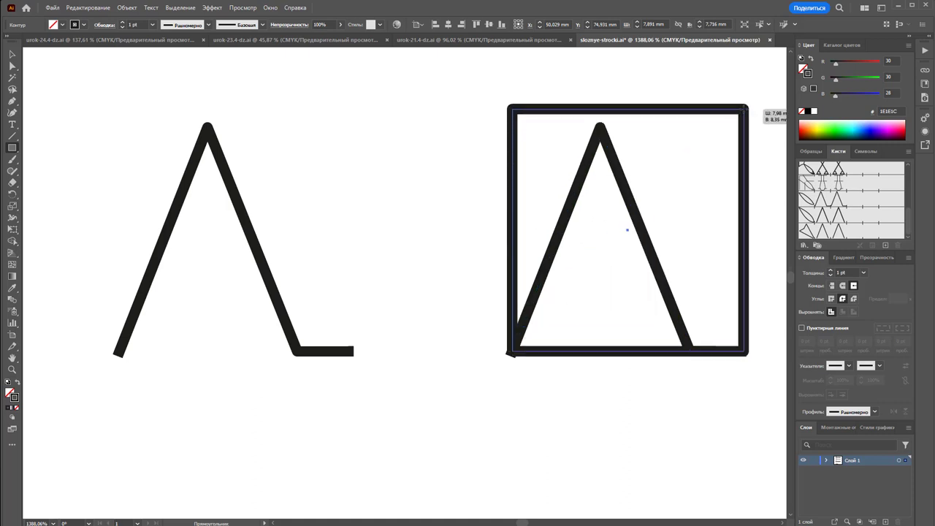
{"action": "left_click_drag", "start_coordinate": [745, 115], "coordinate": [745, 113]}
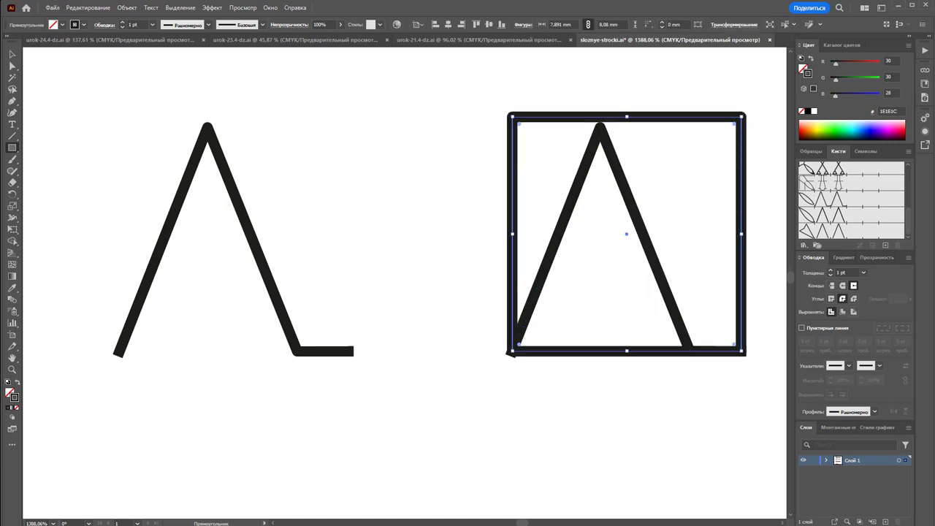
{"action": "left_click", "coordinate": [18, 409]}
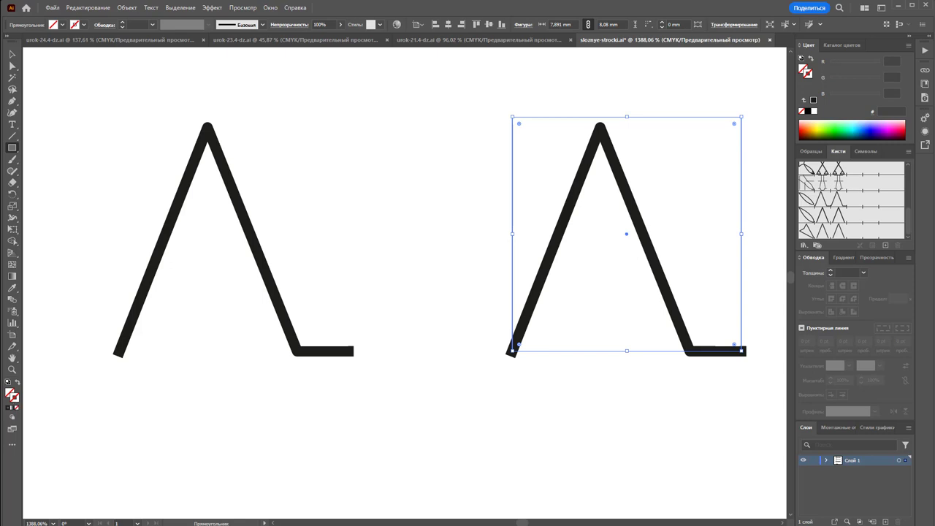
{"action": "left_click", "coordinate": [12, 54]}
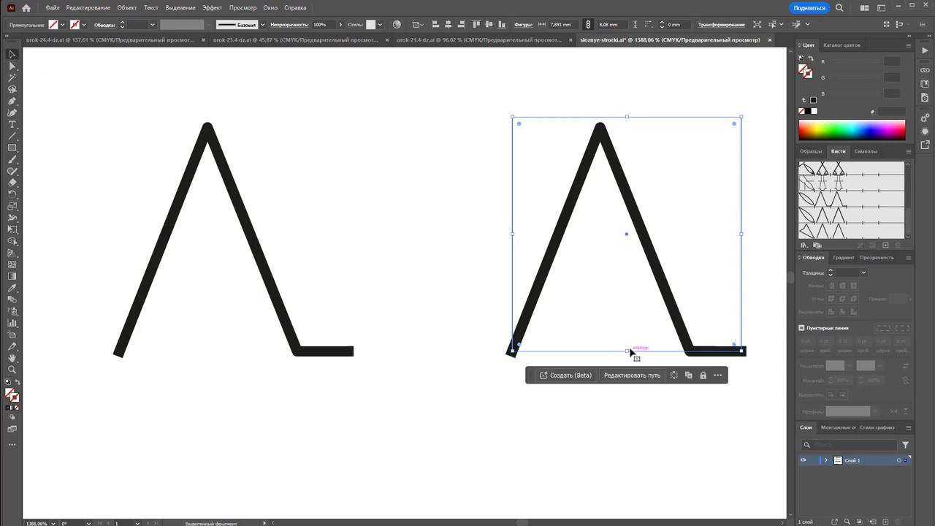
{"action": "left_click_drag", "start_coordinate": [627, 352], "coordinate": [627, 362]}
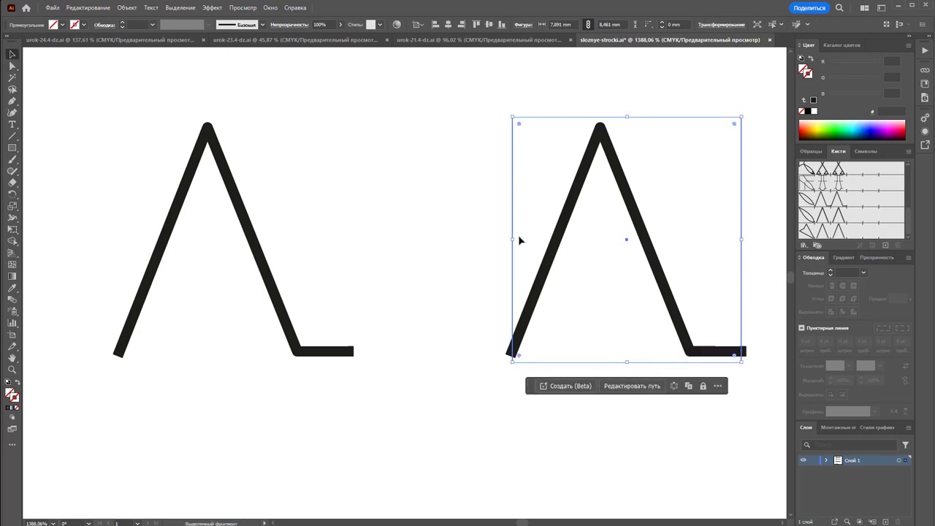
{"action": "left_click_drag", "start_coordinate": [512, 240], "coordinate": [516, 240]}
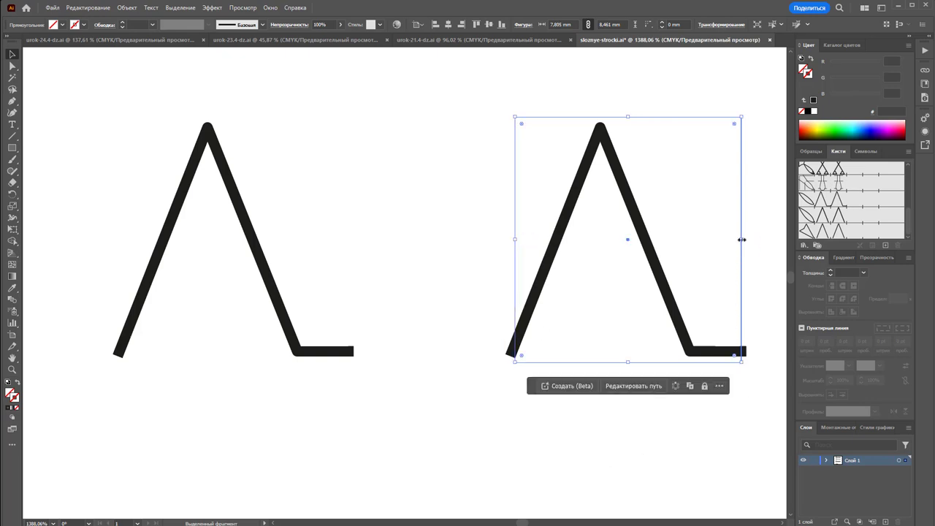
{"action": "left_click_drag", "start_coordinate": [742, 239], "coordinate": [745, 239]}
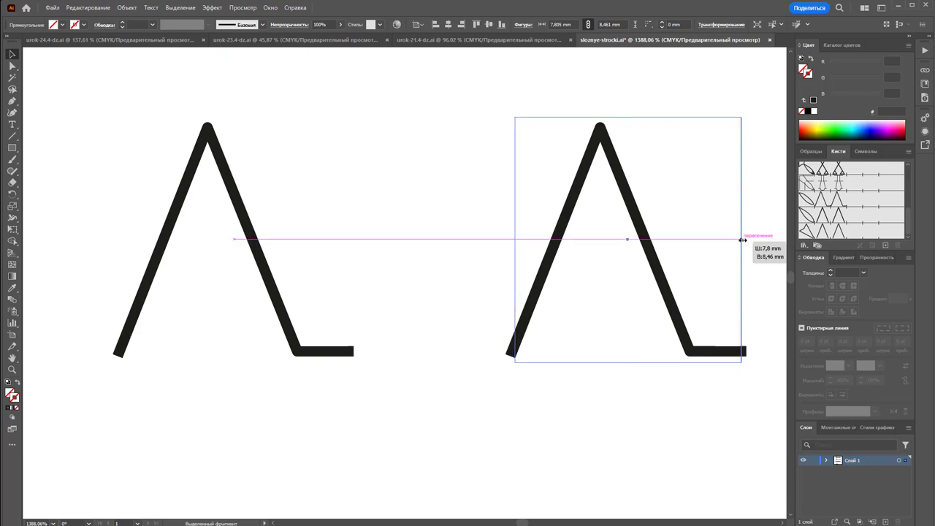
{"action": "left_click_drag", "start_coordinate": [630, 117], "coordinate": [631, 120]}
Step: Send the rectangle to the back and select the motif with its frame
{"action": "right_click", "coordinate": [633, 121]}
{"action": "mouse_move", "coordinate": [662, 367]}
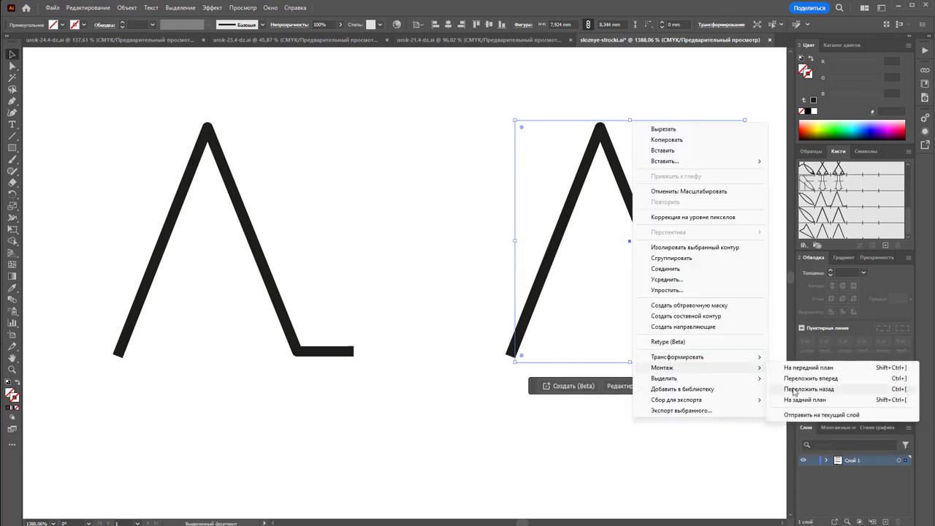
{"action": "left_click", "coordinate": [796, 400]}
{"action": "left_click", "coordinate": [746, 403]}
{"action": "left_click", "coordinate": [657, 269]}
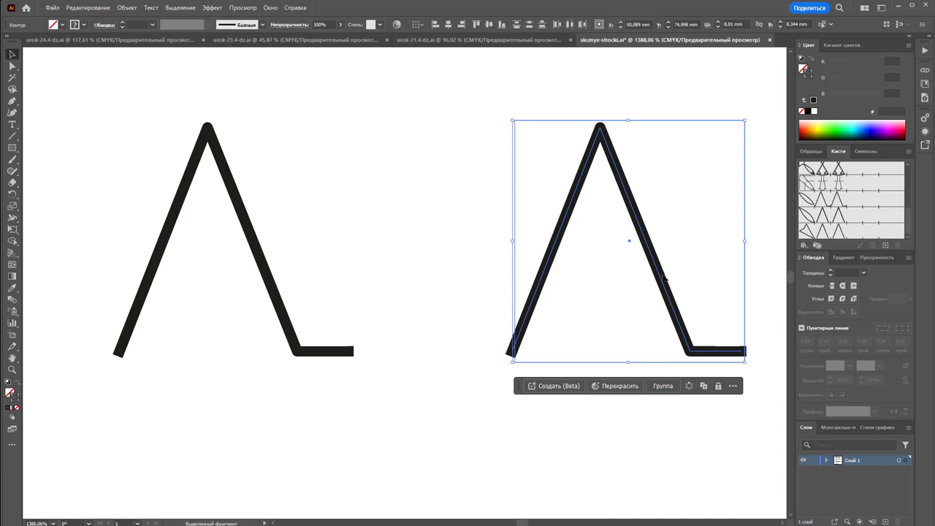
Step: Make the framed footed chevron a Pattern Brush, choosing an outer-corner tile, and confirm it
{"action": "mouse_move", "coordinate": [666, 278]}
{"action": "left_mouse_down"}
{"action": "mouse_move", "coordinate": [685, 282]}
{"action": "mouse_move", "coordinate": [851, 201]}
{"action": "left_mouse_up"}
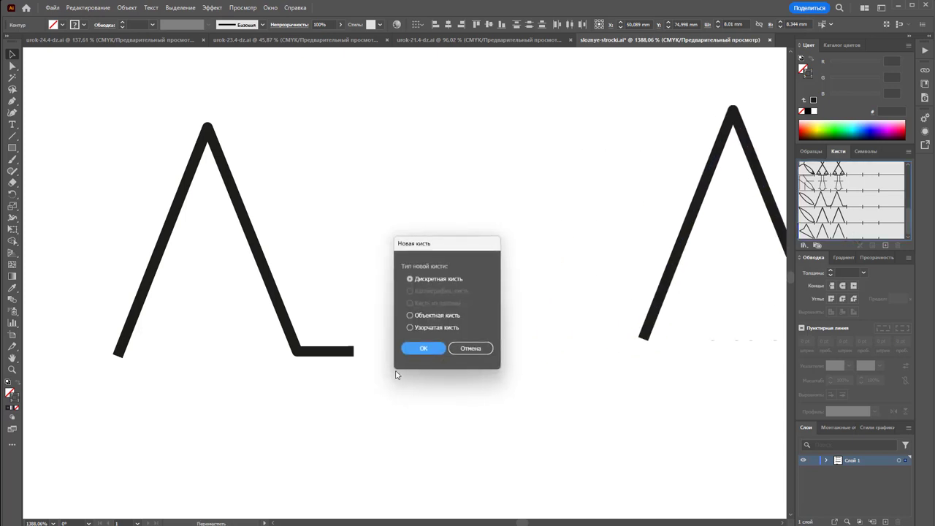
{"action": "left_click", "coordinate": [410, 327]}
{"action": "left_click", "coordinate": [423, 348]}
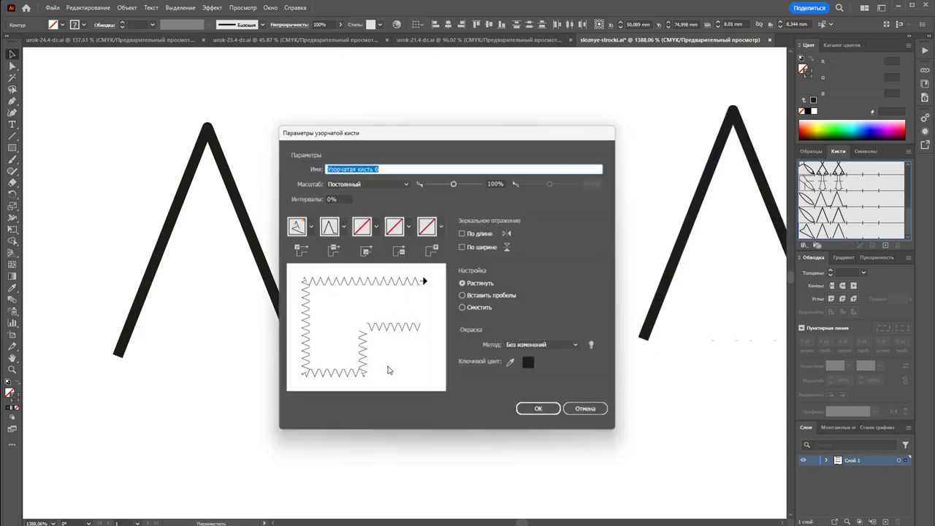
{"action": "left_click", "coordinate": [311, 228]}
{"action": "left_click", "coordinate": [243, 267]}
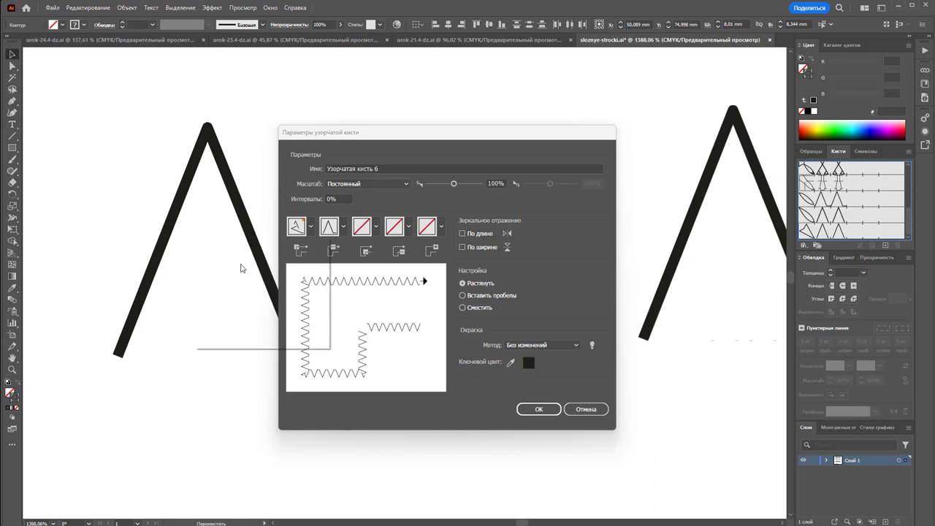
{"action": "left_click", "coordinate": [311, 226]}
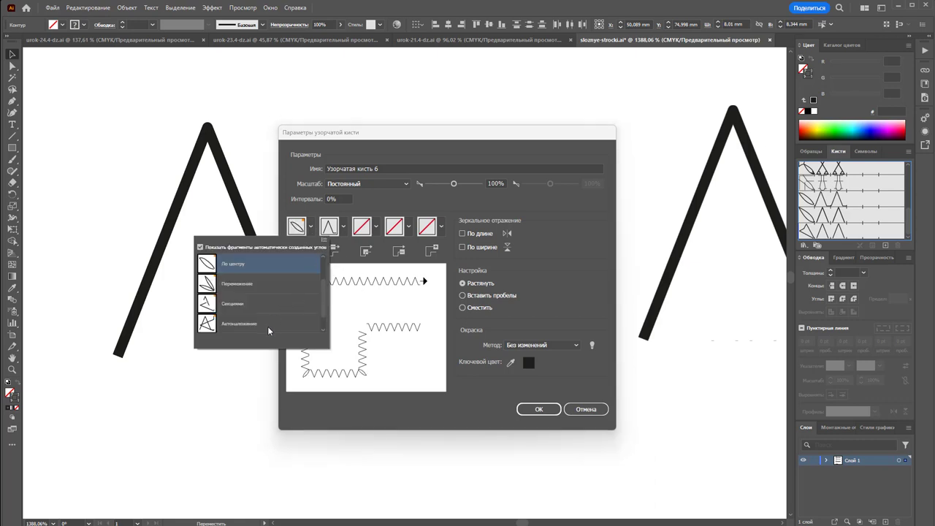
{"action": "left_click", "coordinate": [269, 328]}
{"action": "left_click", "coordinate": [310, 227]}
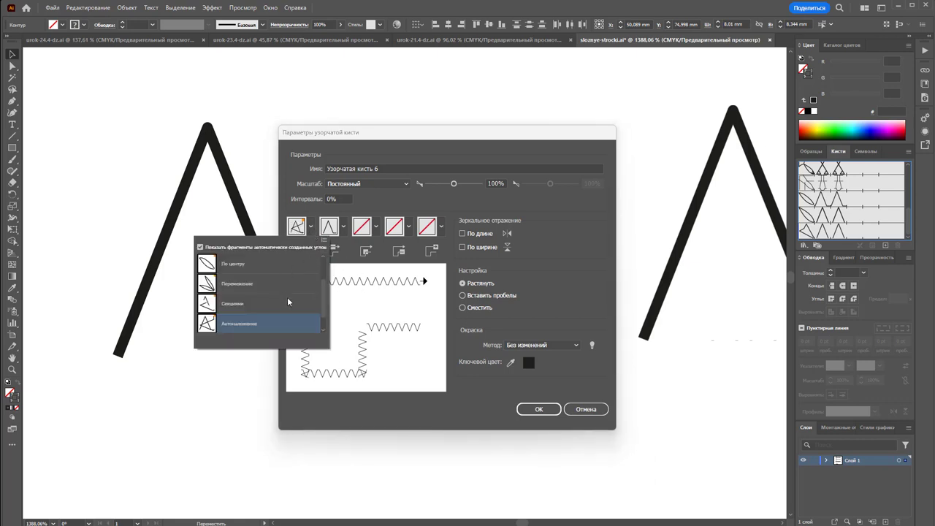
{"action": "scroll", "coordinate": [328, 298], "scroll_direction": "up", "scroll_amount": 2}
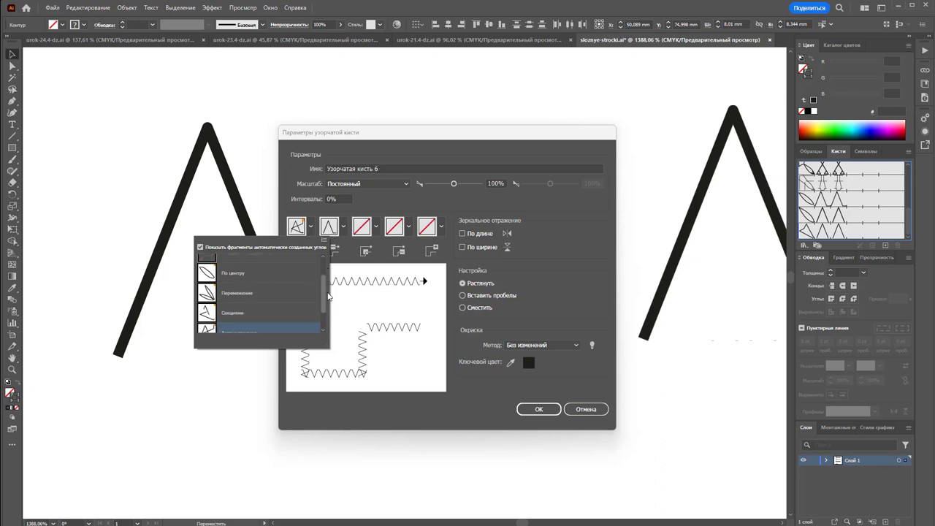
{"action": "left_click", "coordinate": [251, 312]}
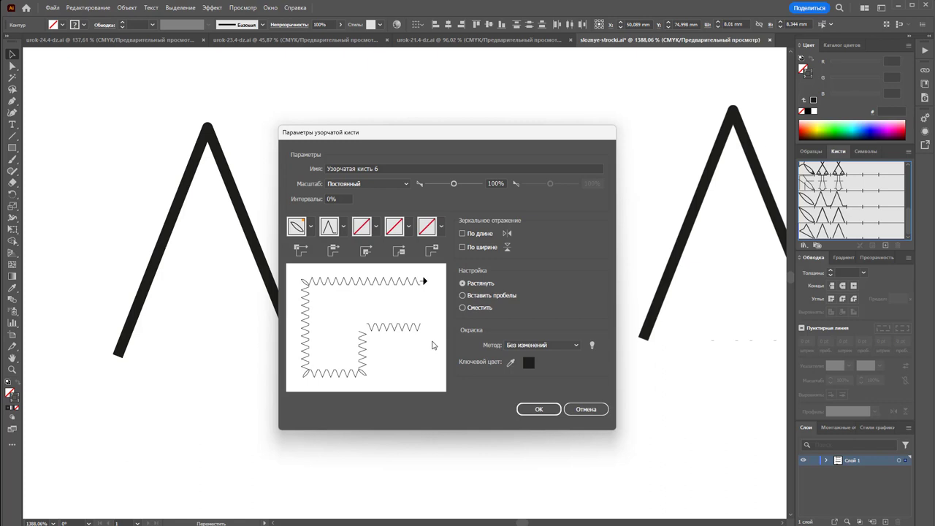
{"action": "left_click", "coordinate": [538, 409]}
{"action": "left_click", "coordinate": [601, 447]}
Step: Zoom out, then select and reposition the lower flat-bottomed zigzag row
{"action": "scroll", "coordinate": [599, 447], "scroll_direction": "down", "scroll_amount": 2}
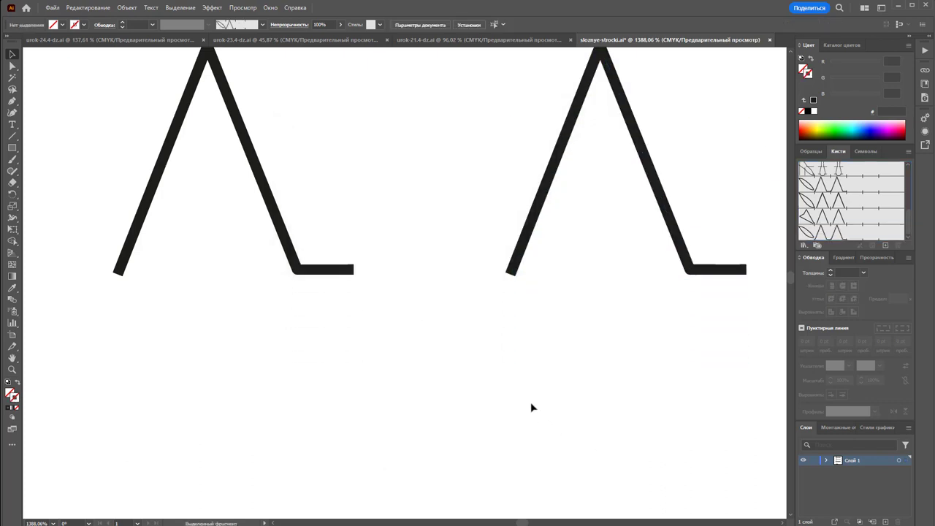
{"action": "scroll", "coordinate": [532, 407], "scroll_direction": "down", "scroll_amount": 3}
{"action": "key", "text": "z"}
{"action": "left_click", "coordinate": [505, 353], "text": "alt"}
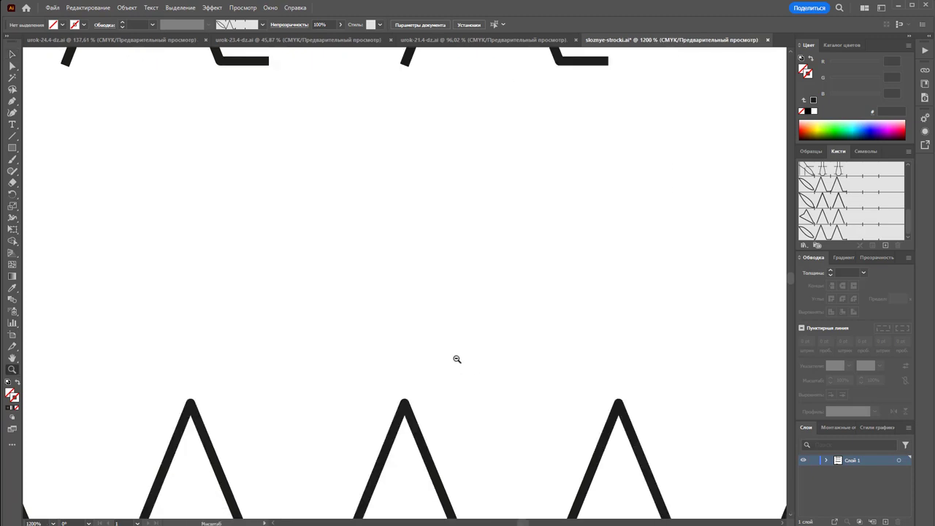
{"action": "left_click", "coordinate": [457, 357], "text": "alt"}
{"action": "left_click", "coordinate": [439, 337], "text": "alt"}
{"action": "left_click", "coordinate": [397, 322], "text": "alt"}
{"action": "scroll", "coordinate": [249, 278], "scroll_direction": "down", "scroll_amount": 1}
{"action": "scroll", "coordinate": [166, 199], "scroll_direction": "up", "scroll_amount": 1}
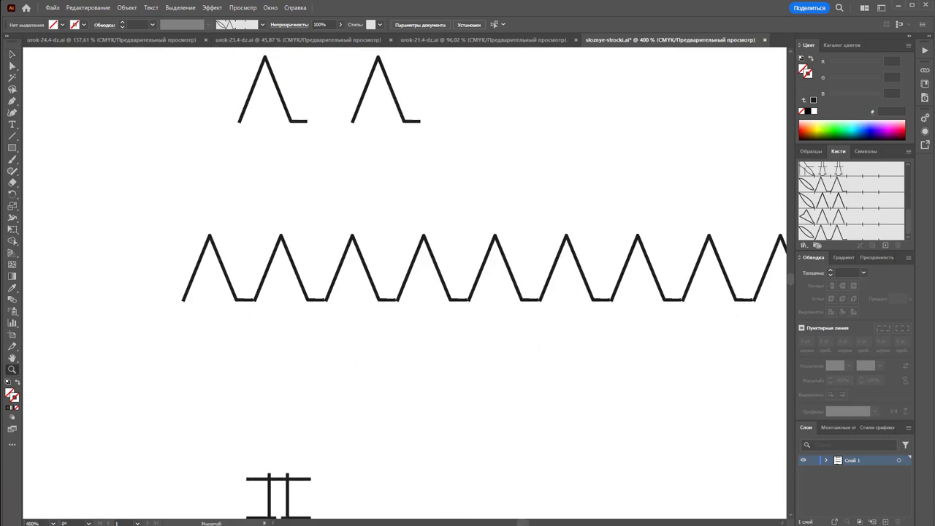
{"action": "left_click", "coordinate": [11, 54]}
{"action": "left_click", "coordinate": [376, 288]}
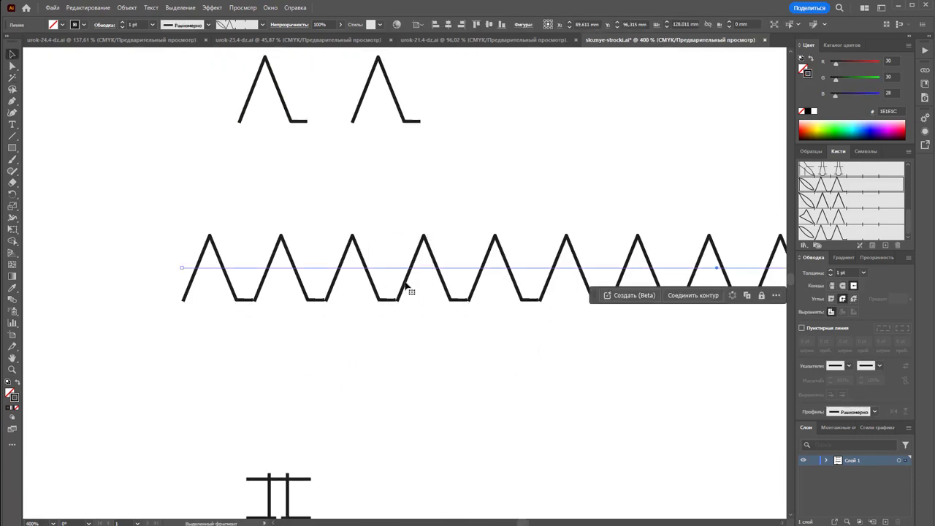
{"action": "left_click", "coordinate": [404, 268]}
{"action": "left_click", "coordinate": [413, 268]}
{"action": "mouse_move", "coordinate": [413, 268]}
{"action": "left_mouse_down"}
{"action": "mouse_move", "coordinate": [418, 206]}
{"action": "mouse_move", "coordinate": [417, 311]}
{"action": "left_mouse_up"}
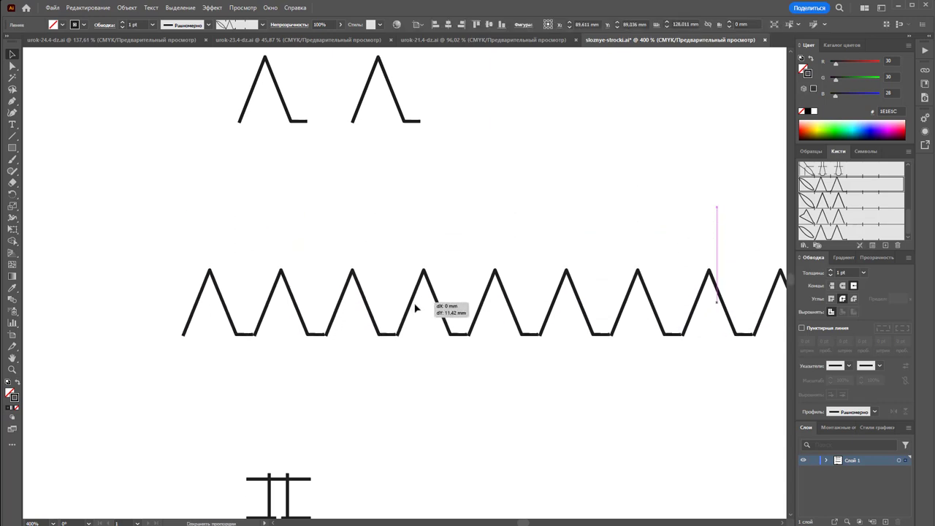
Step: Apply the footed-chevron pattern brush to the lower zigzag and zoom into a corner to check for seams
{"action": "left_click", "coordinate": [822, 232]}
{"action": "left_click", "coordinate": [395, 415]}
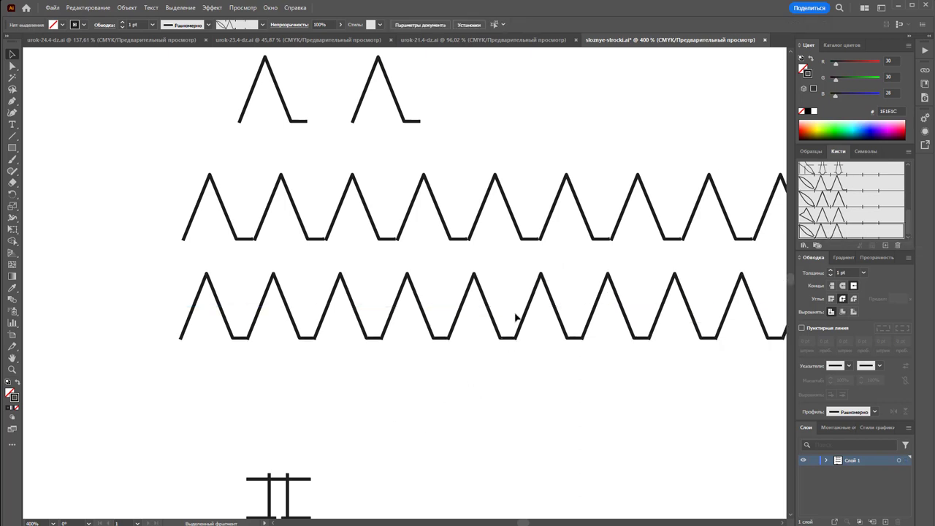
{"action": "left_click", "coordinate": [11, 371]}
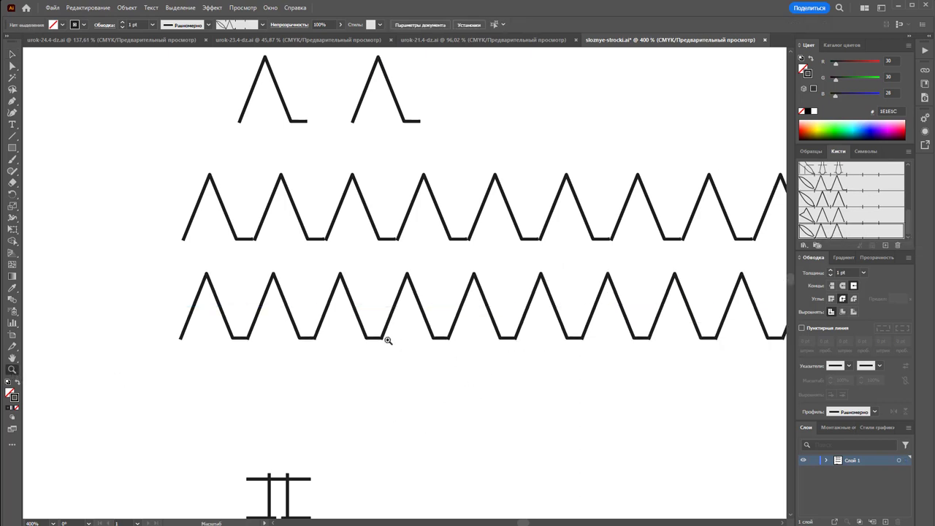
{"action": "mouse_move", "coordinate": [319, 342]}
{"action": "left_mouse_down"}
{"action": "mouse_move", "coordinate": [603, 278]}
{"action": "mouse_move", "coordinate": [756, 258]}
{"action": "left_mouse_up"}
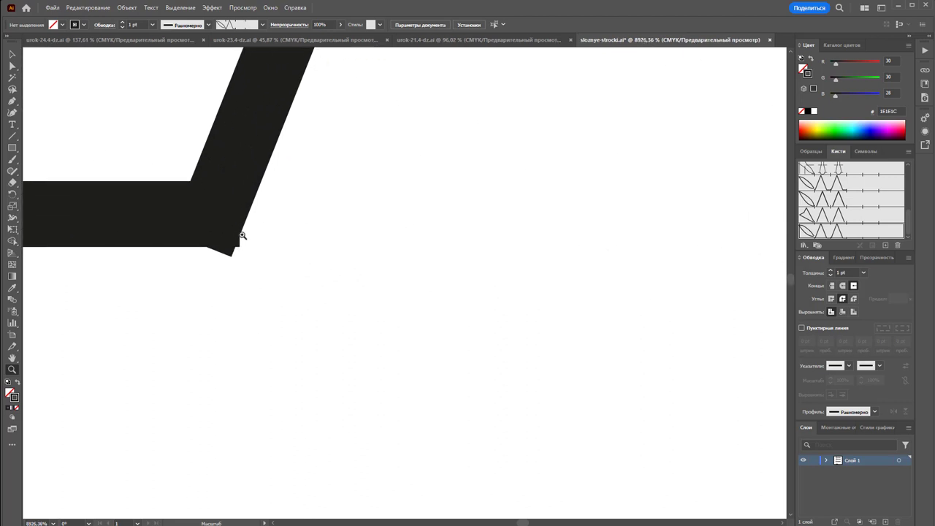
{"action": "scroll", "coordinate": [317, 94], "scroll_direction": "down", "scroll_amount": 5, "text": "alt"}
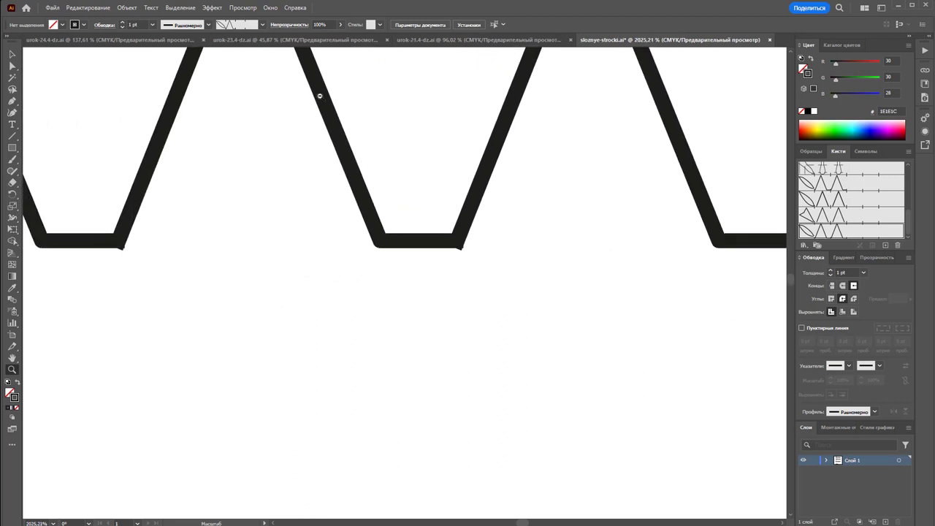
{"action": "scroll", "coordinate": [412, 142], "scroll_direction": "down", "scroll_amount": 4, "text": "alt"}
{"action": "scroll", "coordinate": [682, 236], "scroll_direction": "down", "scroll_amount": 2, "text": "alt"}
{"action": "scroll", "coordinate": [715, 288], "scroll_direction": "up", "scroll_amount": 2}
{"action": "scroll", "coordinate": [716, 288], "scroll_direction": "up", "scroll_amount": 2}
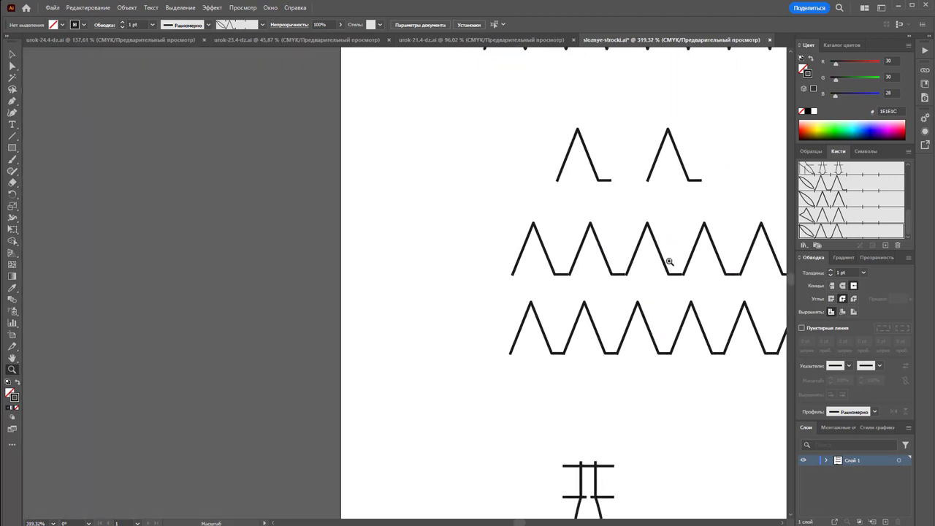
{"action": "scroll", "coordinate": [434, 271], "scroll_direction": "right", "scroll_amount": 5}
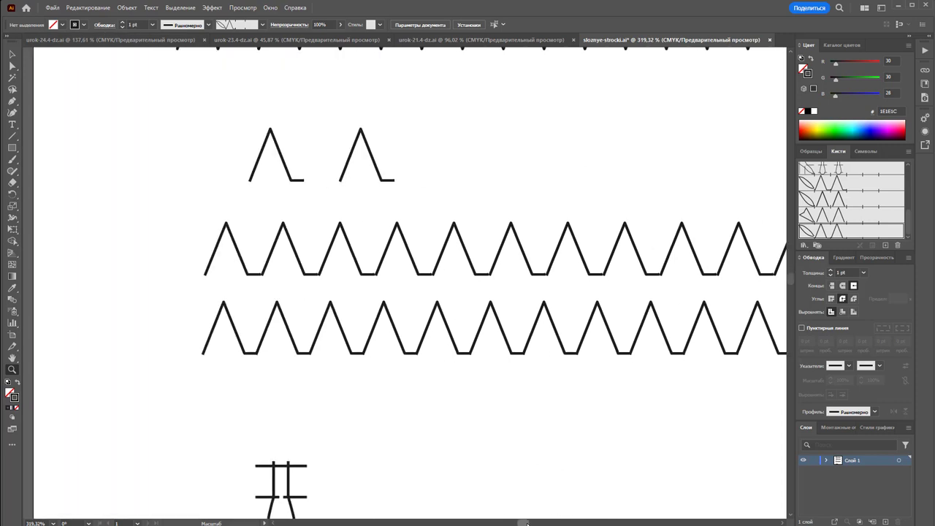
{"action": "scroll", "coordinate": [434, 271], "scroll_direction": "right", "scroll_amount": 1}
{"action": "scroll", "coordinate": [298, 182], "scroll_direction": "up", "scroll_amount": 1, "text": "alt"}
{"action": "scroll", "coordinate": [367, 212], "scroll_direction": "up", "scroll_amount": 1, "text": "alt"}
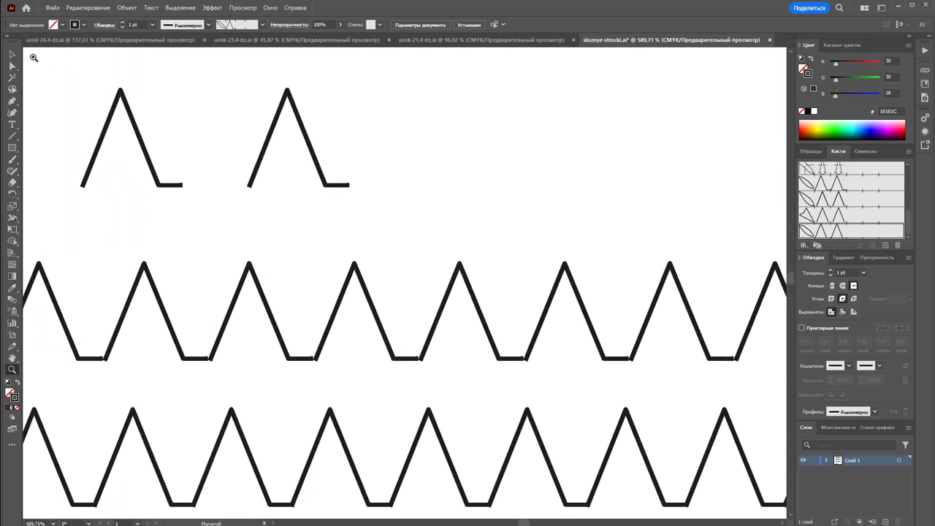
{"action": "left_click", "coordinate": [12, 54]}
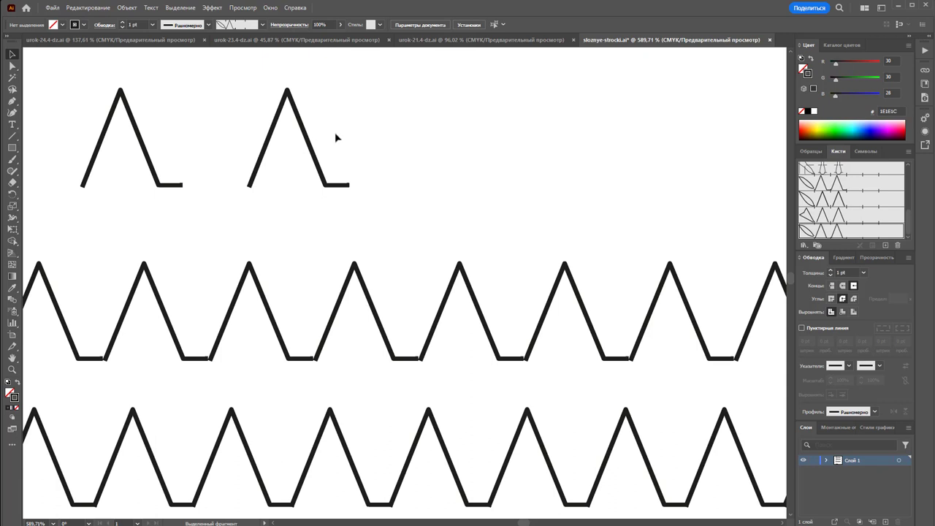
Step: Select the second chevron and widen it slightly
{"action": "left_click_drag", "start_coordinate": [379, 122], "coordinate": [327, 150]}
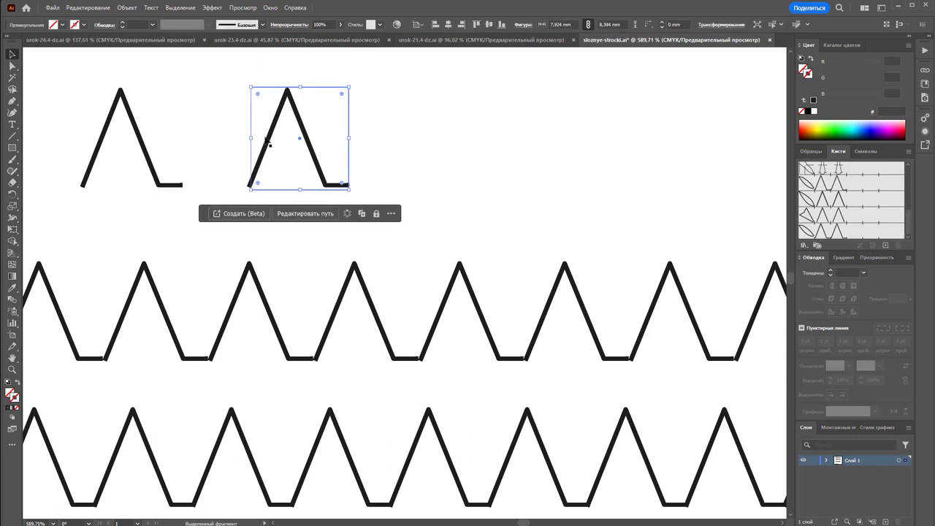
{"action": "left_click_drag", "start_coordinate": [251, 140], "coordinate": [249, 140]}
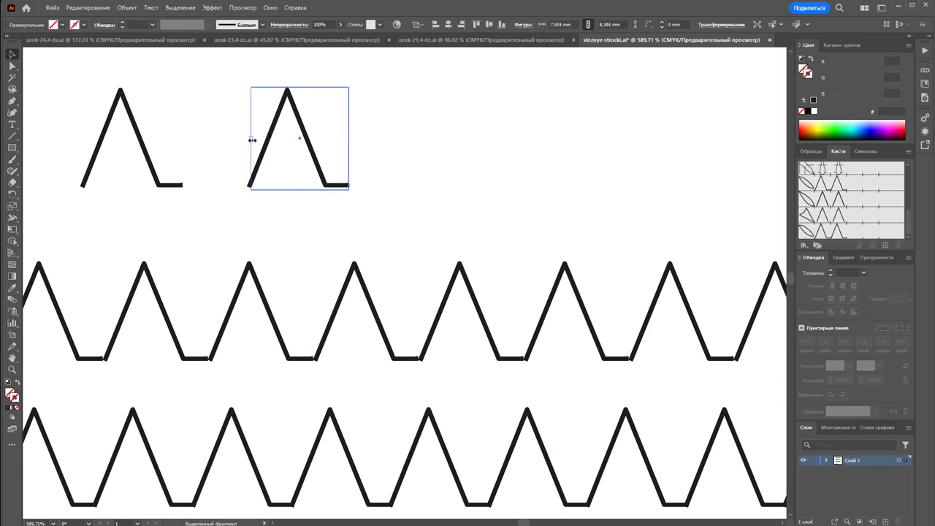
{"action": "left_click", "coordinate": [371, 146]}
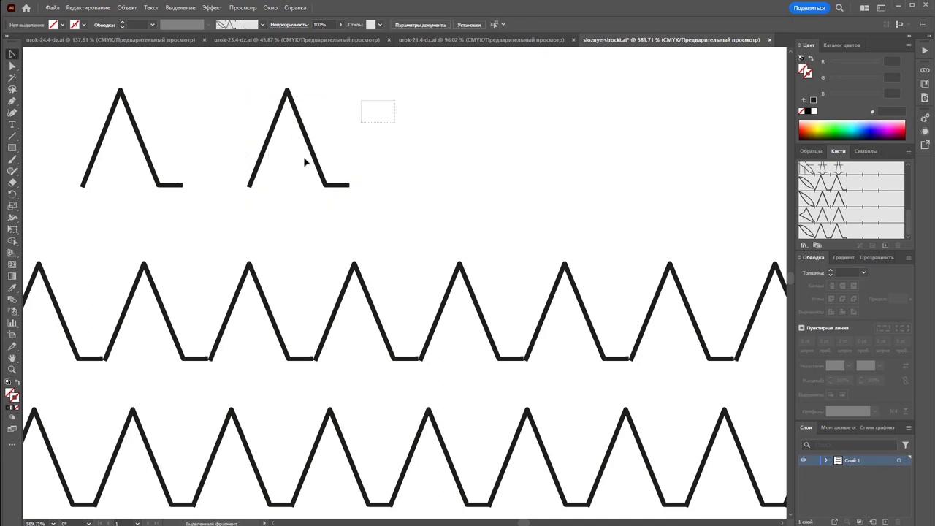
{"action": "left_click", "coordinate": [305, 150]}
Step: Save the widened chevron as pattern brush 'Узорчатая кисть 7' with an Auto corner tile
{"action": "left_click_drag", "start_coordinate": [305, 150], "coordinate": [896, 227]}
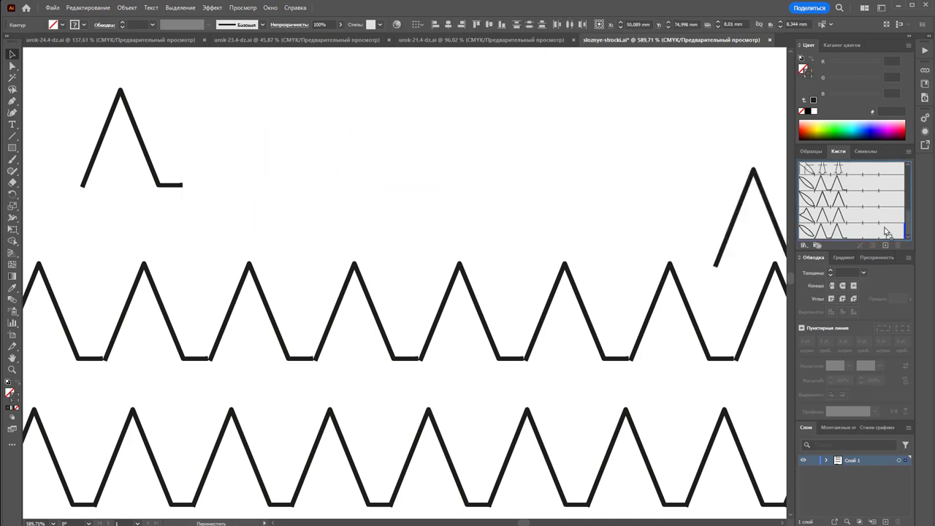
{"action": "left_click", "coordinate": [411, 327]}
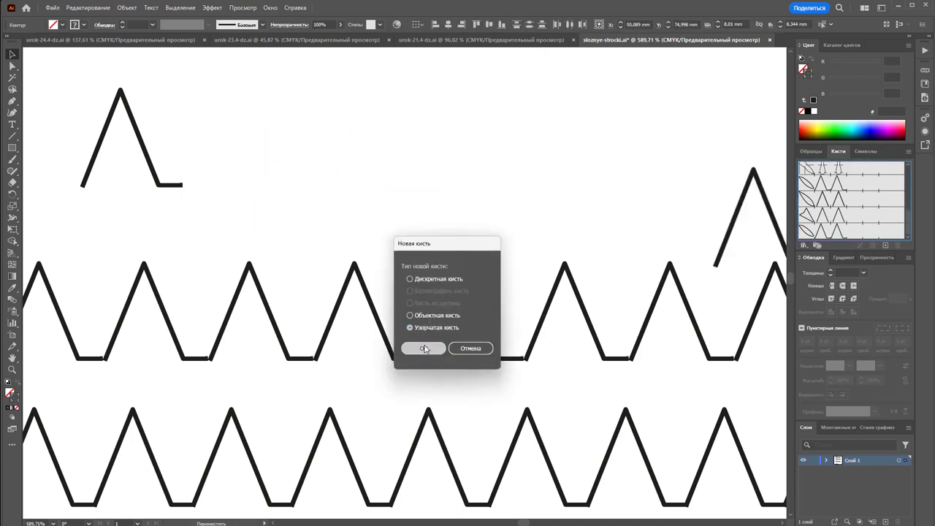
{"action": "key", "text": "Return"}
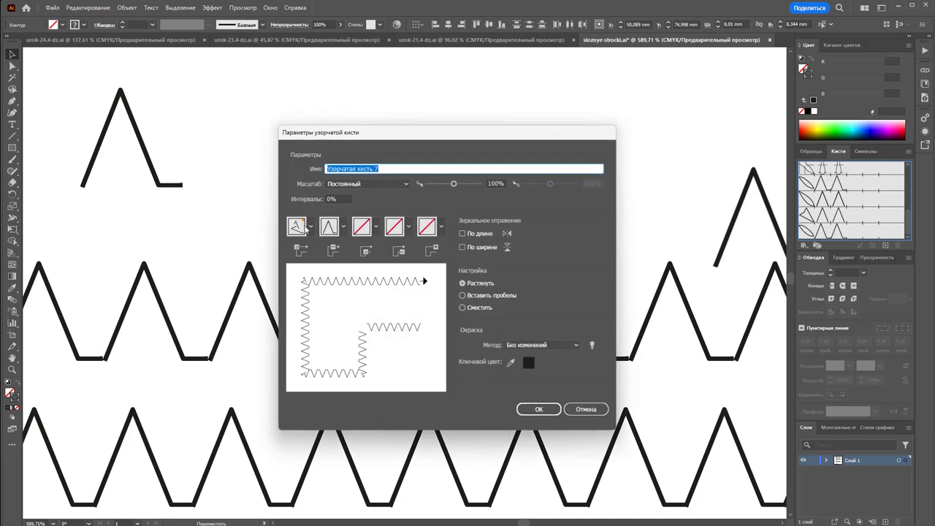
{"action": "left_click", "coordinate": [310, 226]}
{"action": "left_click", "coordinate": [231, 273]}
{"action": "left_click", "coordinate": [541, 410]}
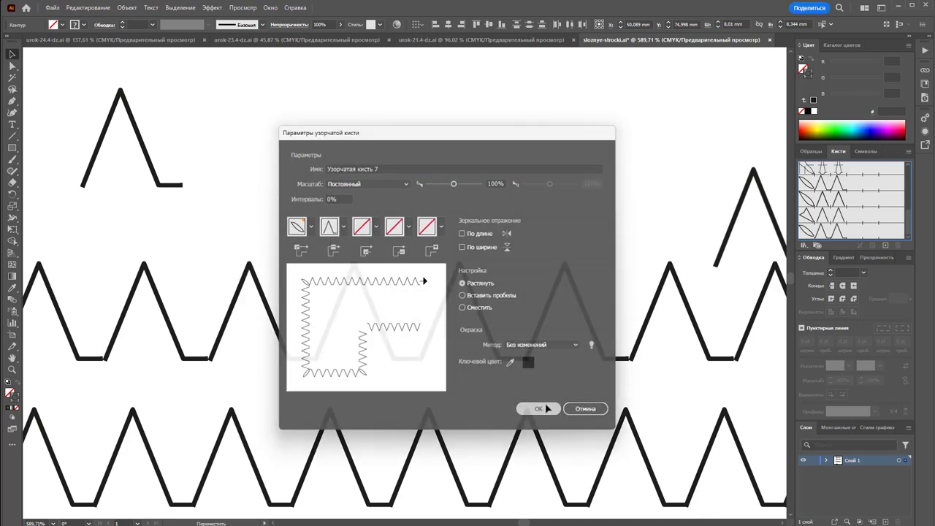
{"action": "scroll", "coordinate": [504, 395], "scroll_direction": "down", "scroll_amount": 2}
{"action": "left_click", "coordinate": [404, 461]}
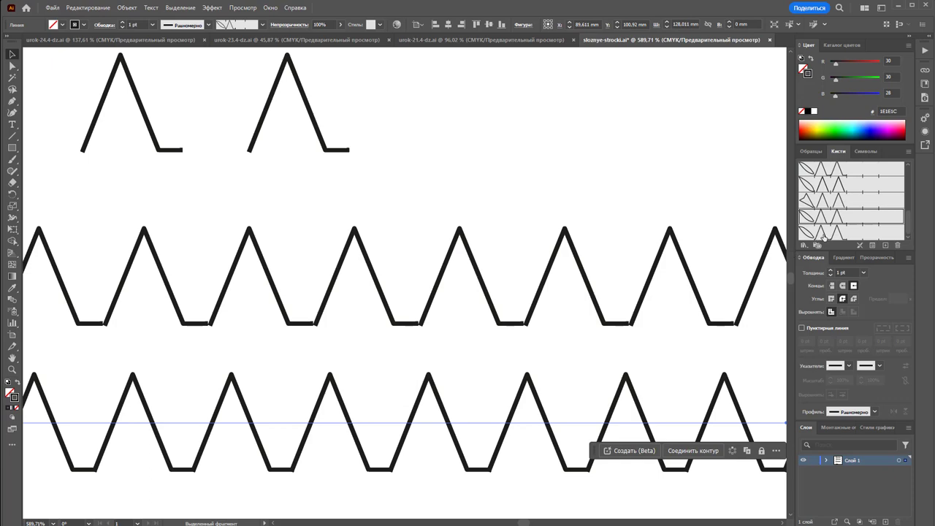
{"action": "left_click", "coordinate": [742, 174]}
Step: Zoom out to 200%, scroll down, then zoom in on and select the single hourglass motif
{"action": "key", "text": "z"}
{"action": "left_click", "coordinate": [475, 432], "text": "alt"}
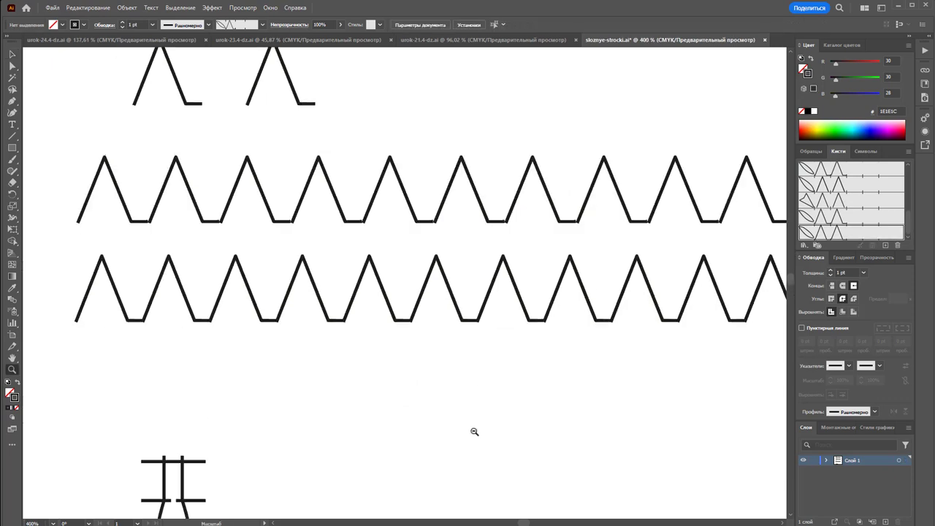
{"action": "left_click", "coordinate": [474, 431], "text": "alt"}
{"action": "left_click", "coordinate": [486, 371], "text": "alt"}
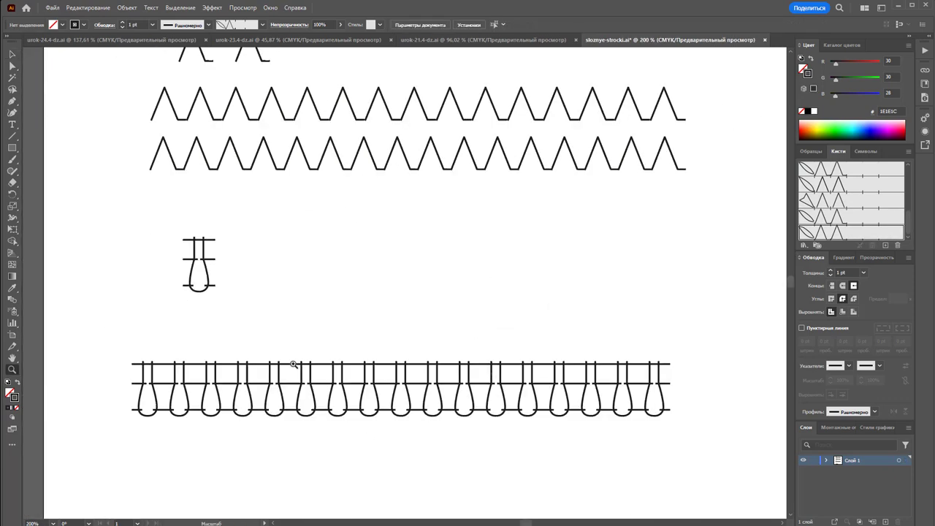
{"action": "scroll", "coordinate": [359, 359], "scroll_direction": "down", "scroll_amount": 3}
{"action": "scroll", "coordinate": [367, 349], "scroll_direction": "down", "scroll_amount": 4}
{"action": "scroll", "coordinate": [368, 349], "scroll_direction": "down", "scroll_amount": 3}
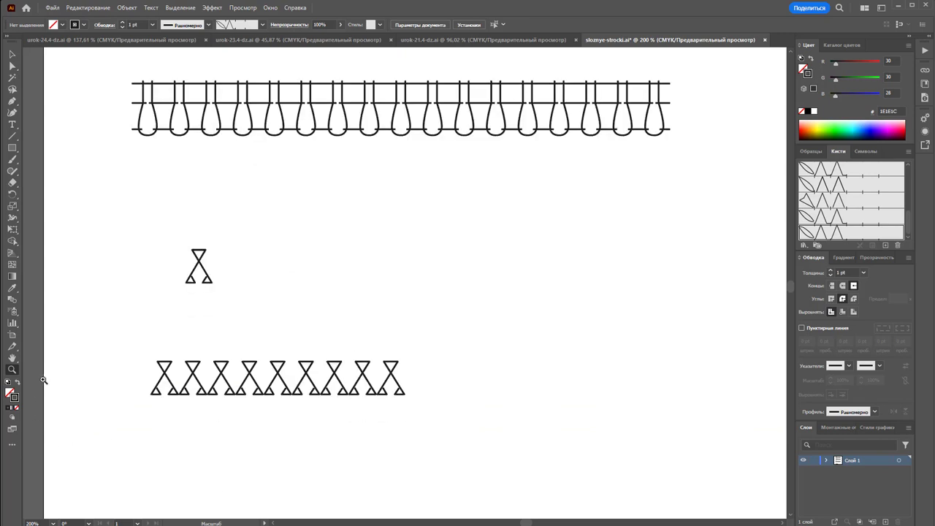
{"action": "mouse_move", "coordinate": [204, 263]}
{"action": "left_mouse_down"}
{"action": "mouse_move", "coordinate": [286, 278]}
{"action": "mouse_move", "coordinate": [455, 272]}
{"action": "left_mouse_up"}
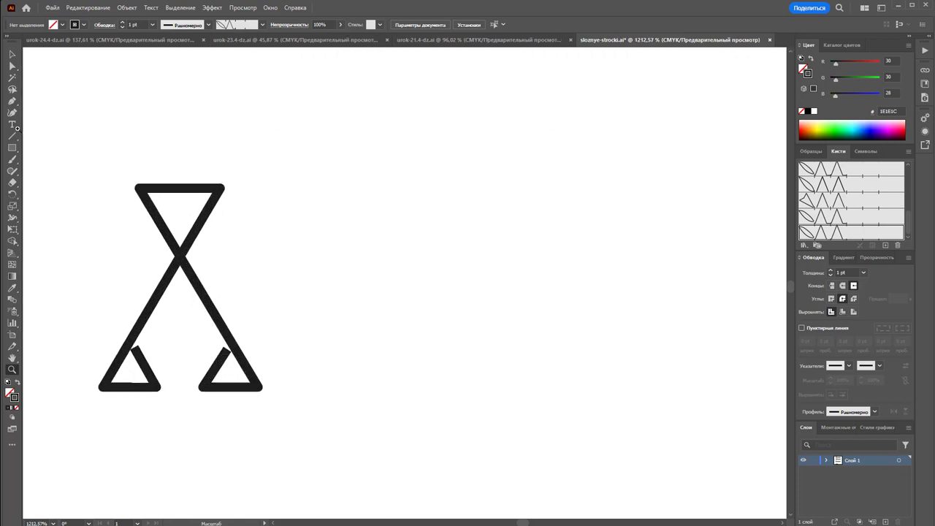
{"action": "left_click", "coordinate": [12, 54]}
{"action": "left_click_drag", "start_coordinate": [340, 137], "coordinate": [77, 451]}
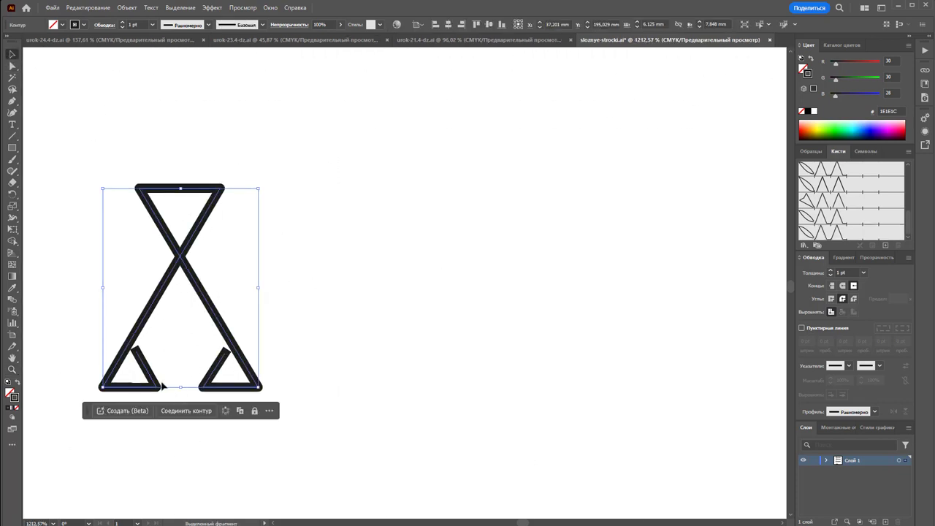
Step: Alt-drag the hourglass right into two overlapping copies that interlock at their feet
{"action": "left_click_drag", "start_coordinate": [162, 388], "coordinate": [523, 382]}
{"action": "left_click", "coordinate": [656, 320]}
{"action": "left_click", "coordinate": [519, 316]}
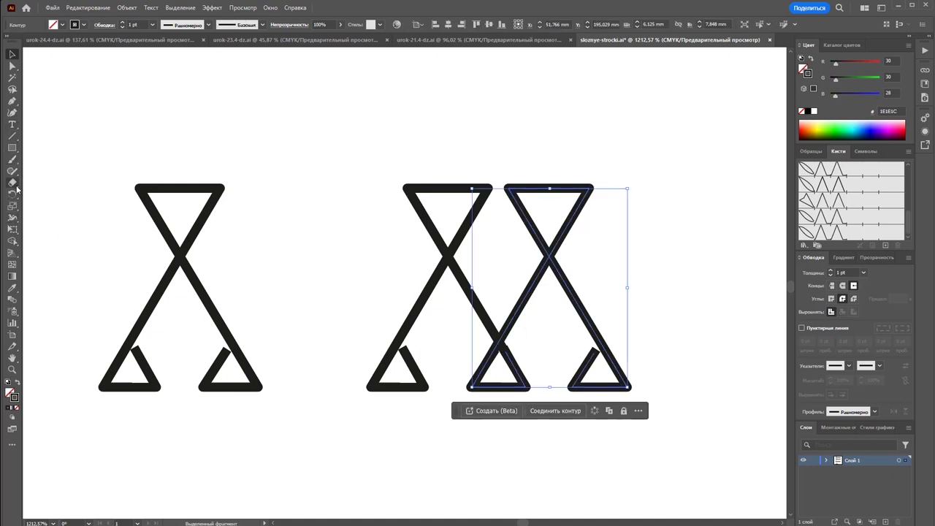
{"action": "left_click_drag", "start_coordinate": [13, 183], "coordinate": [45, 199]}
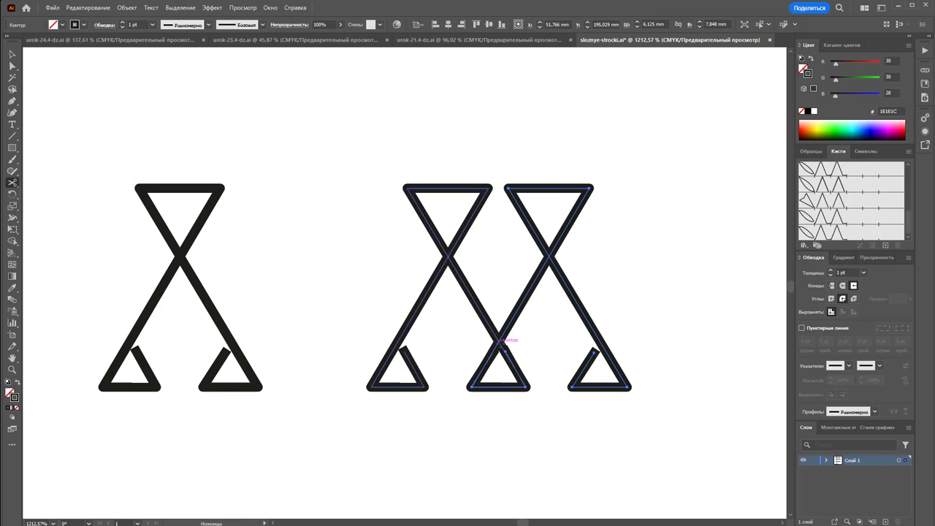
Step: Cut the hourglass copy at its lower crossing and nudge the cut anchor up to the crossing
{"action": "left_click", "coordinate": [499, 341]}
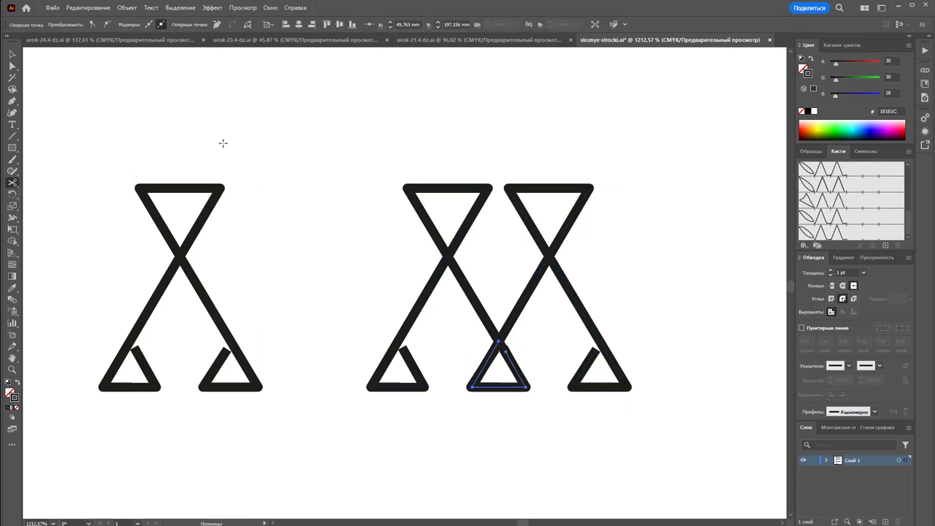
{"action": "key", "text": "ctrl+shift+a"}
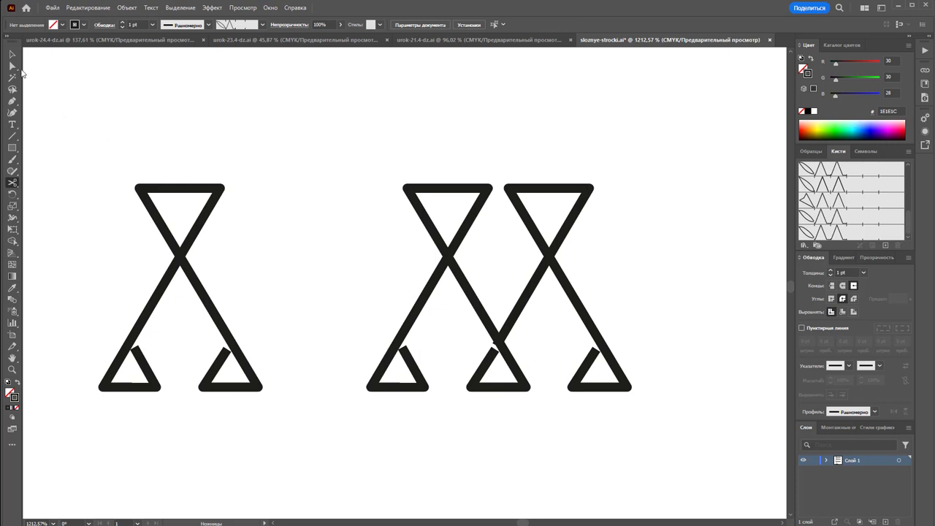
{"action": "left_click", "coordinate": [11, 66]}
{"action": "left_click", "coordinate": [494, 354]}
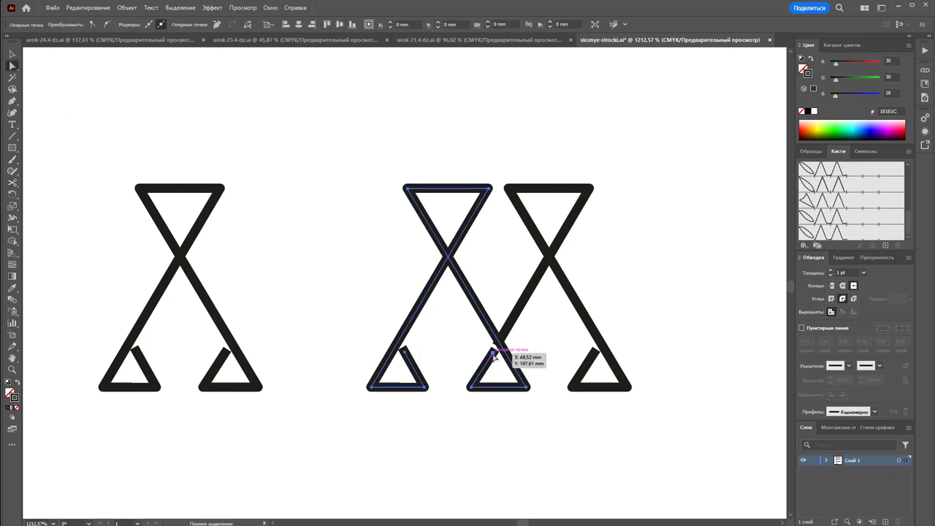
{"action": "left_click_drag", "start_coordinate": [494, 354], "coordinate": [503, 336]}
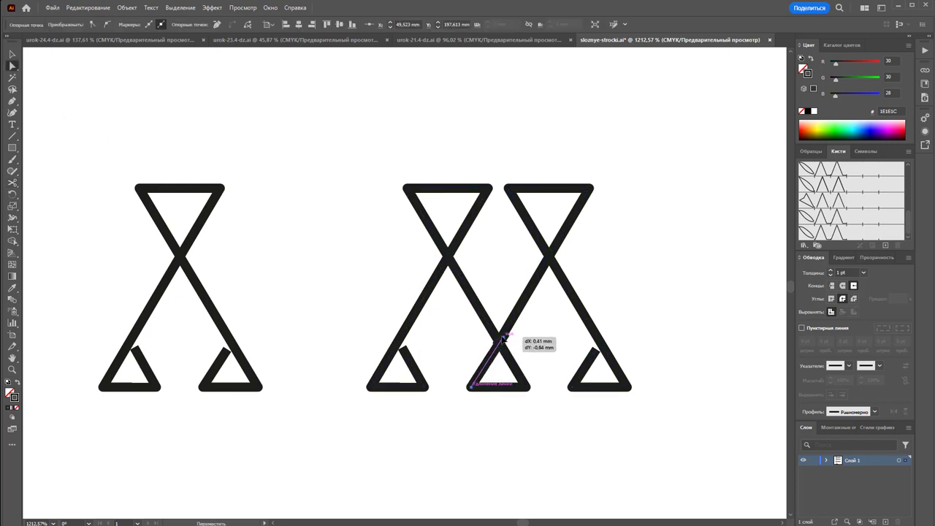
{"action": "left_click_drag", "start_coordinate": [503, 336], "coordinate": [506, 332]}
{"action": "left_click", "coordinate": [555, 354]}
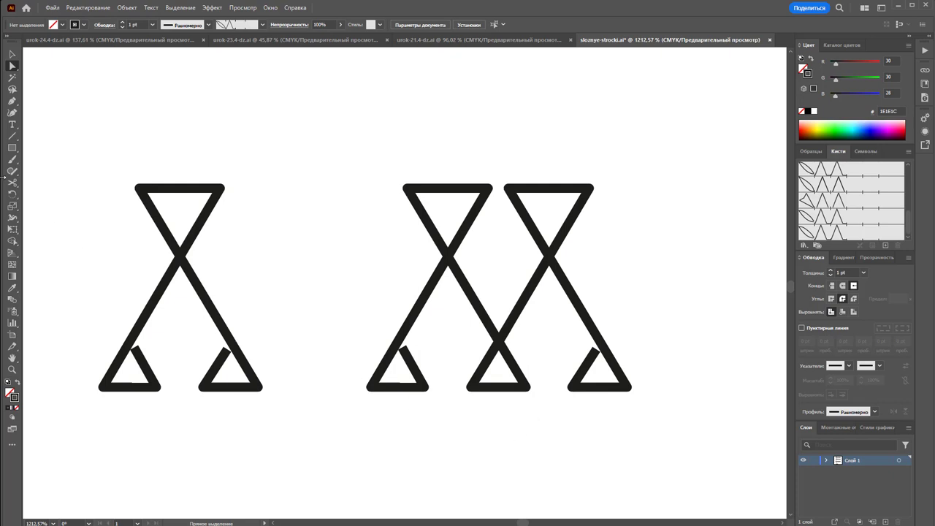
Step: Draw a narrow rectangle over the middle figure, send it to back and remove its stroke
{"action": "left_click", "coordinate": [11, 148]}
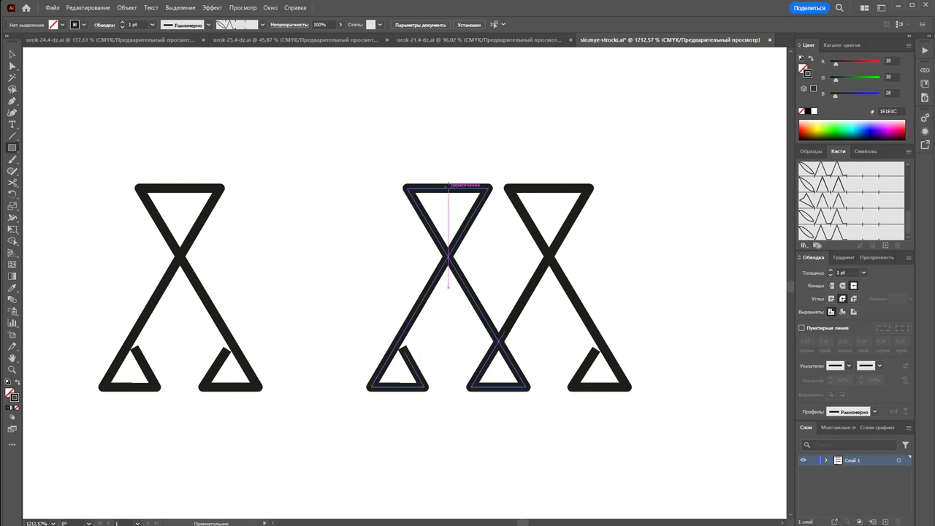
{"action": "mouse_move", "coordinate": [447, 189]}
{"action": "left_mouse_down"}
{"action": "mouse_move", "coordinate": [553, 191]}
{"action": "mouse_move", "coordinate": [553, 398]}
{"action": "left_mouse_up"}
{"action": "left_click", "coordinate": [12, 54]}
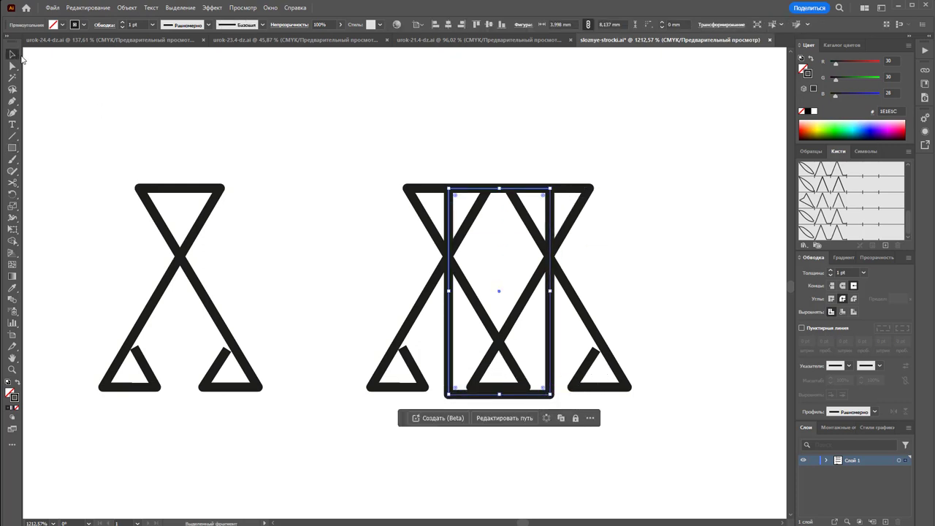
{"action": "right_click", "coordinate": [513, 353]}
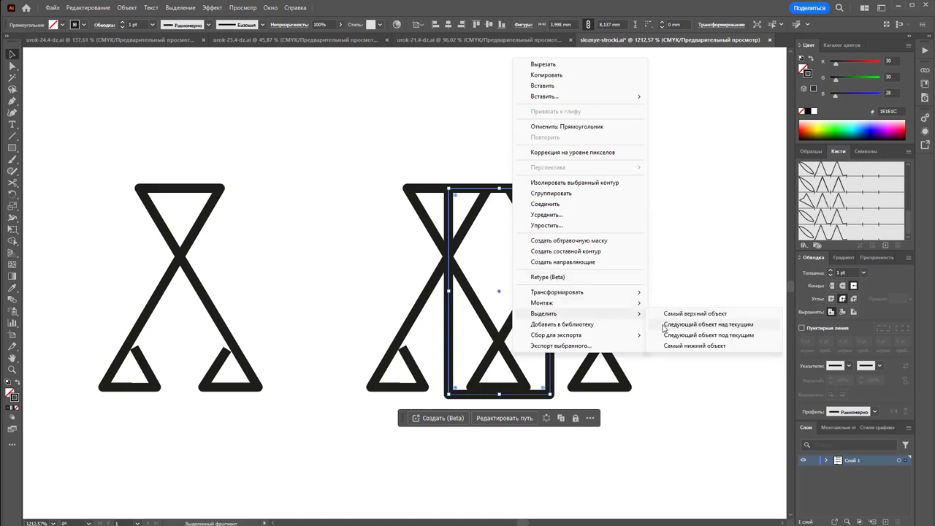
{"action": "left_click", "coordinate": [685, 335]}
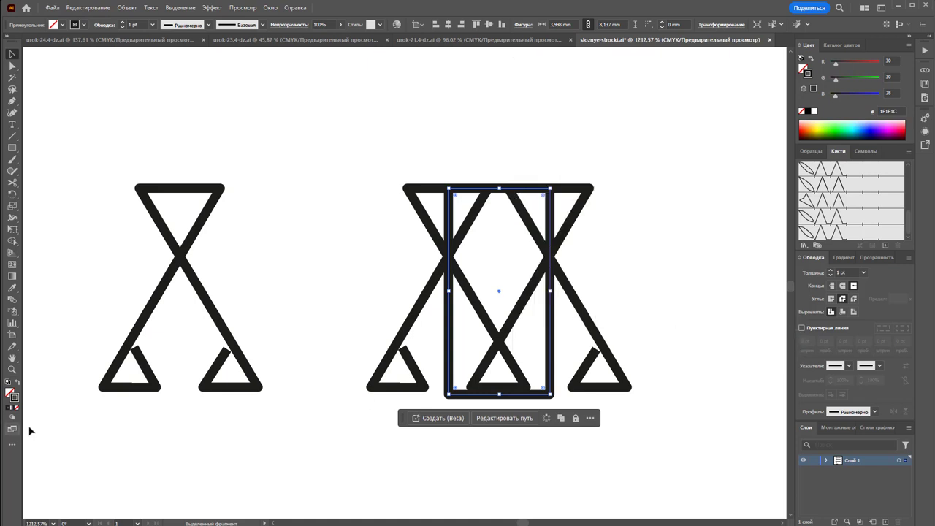
{"action": "left_click", "coordinate": [17, 407]}
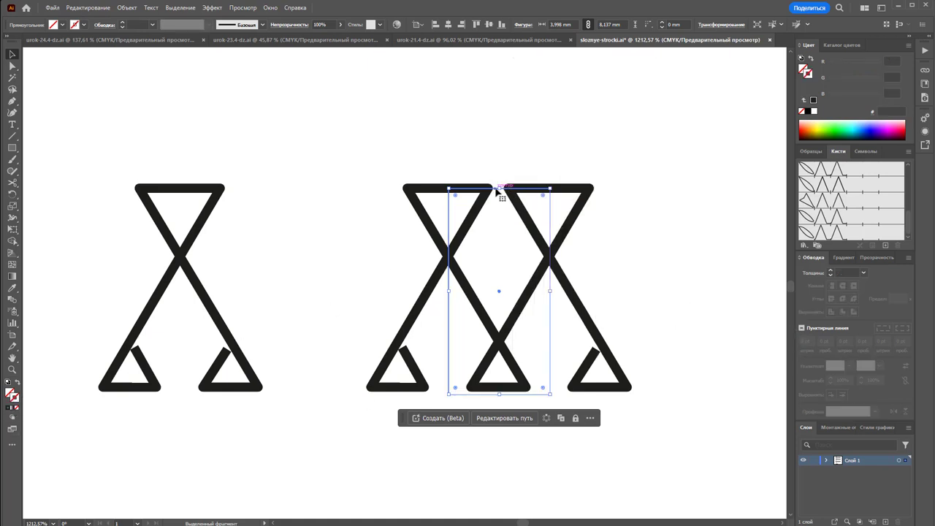
Step: Resize the rectangle to one repeat width, about 4 × 8.34 mm, and zoom in on the pair
{"action": "left_click_drag", "start_coordinate": [499, 189], "coordinate": [497, 181]}
{"action": "left_click_drag", "start_coordinate": [551, 289], "coordinate": [550, 290]}
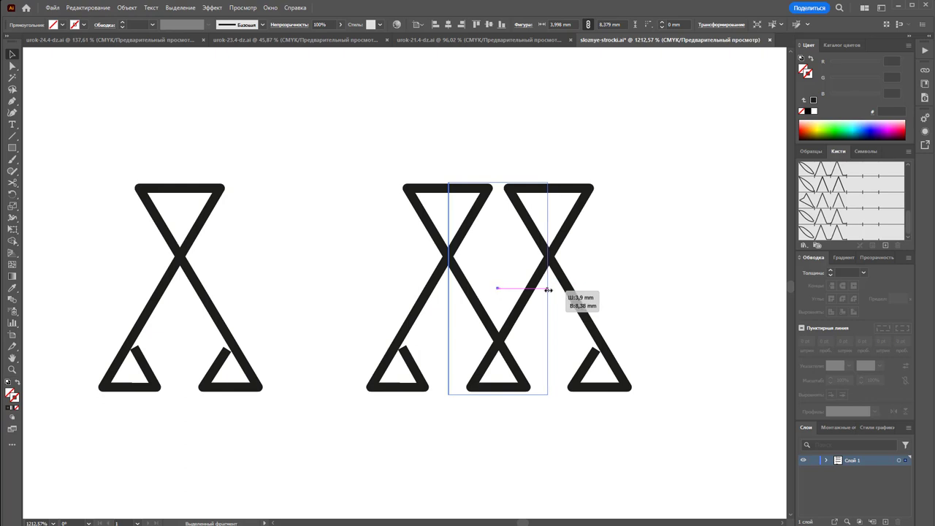
{"action": "left_click_drag", "start_coordinate": [549, 290], "coordinate": [549, 291]}
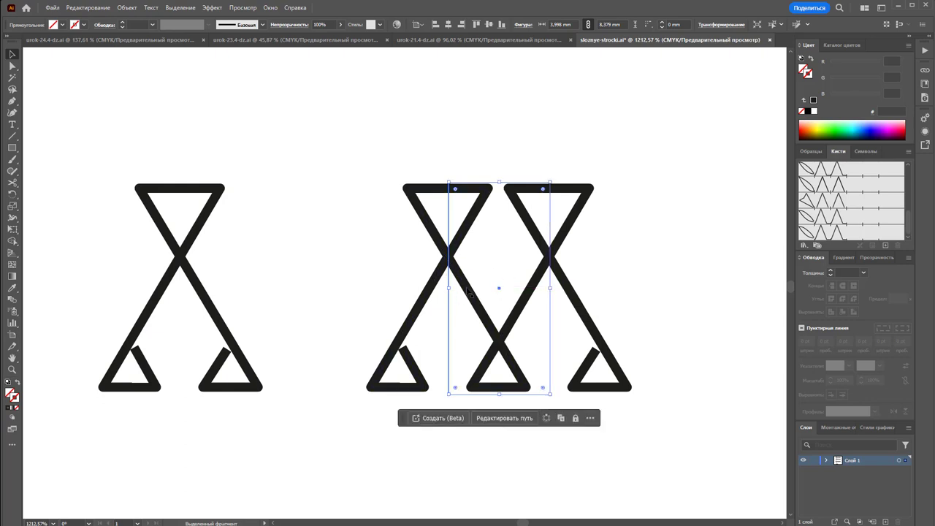
{"action": "key", "text": "z"}
{"action": "left_click_drag", "start_coordinate": [580, 343], "coordinate": [523, 302]}
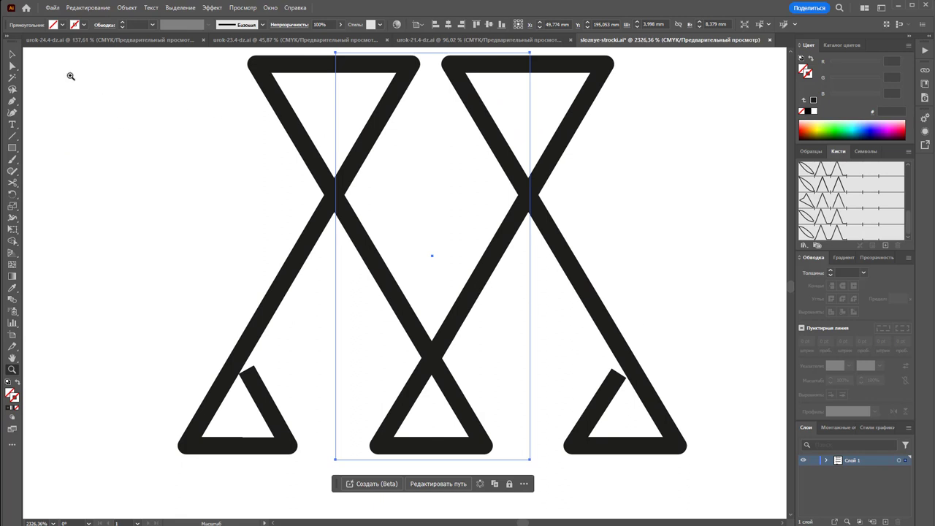
{"action": "left_click", "coordinate": [12, 54]}
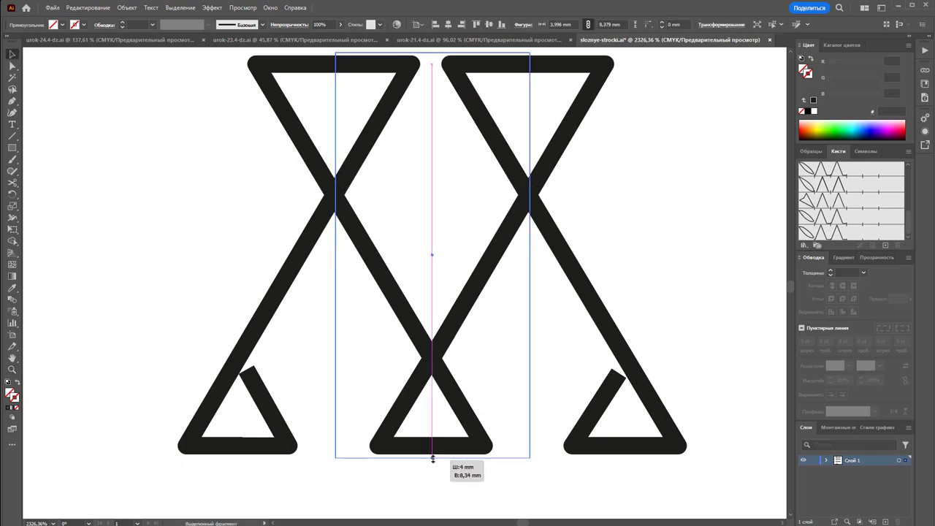
{"action": "left_click", "coordinate": [670, 263]}
{"action": "scroll", "coordinate": [40, 404], "scroll_direction": "left", "scroll_amount": 1}
Step: Select the hourglass artwork and drag it into Brushes as a new pattern brush
{"action": "left_click_drag", "start_coordinate": [41, 404], "coordinate": [40, 404]}
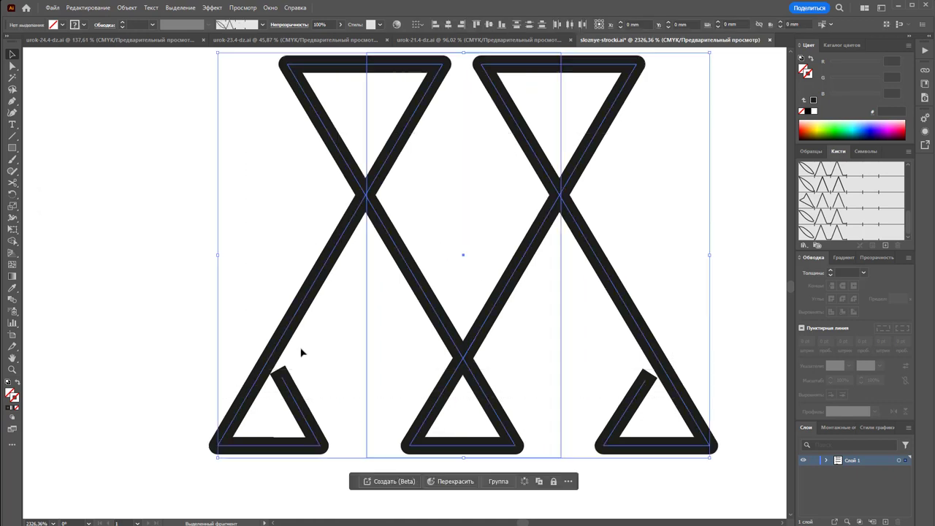
{"action": "mouse_move", "coordinate": [547, 236]}
{"action": "left_mouse_down"}
{"action": "mouse_move", "coordinate": [898, 241]}
{"action": "mouse_move", "coordinate": [890, 236]}
{"action": "left_mouse_up"}
{"action": "left_click", "coordinate": [410, 327]}
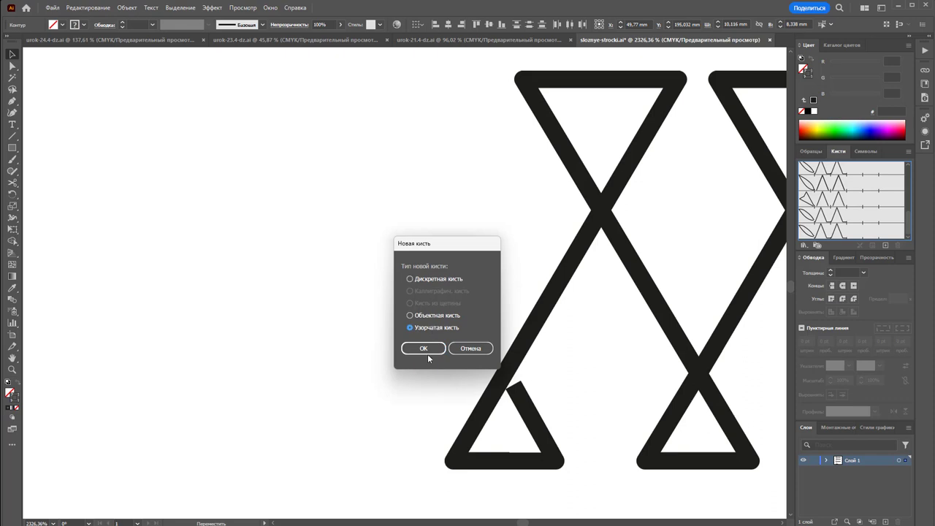
{"action": "left_click", "coordinate": [426, 349]}
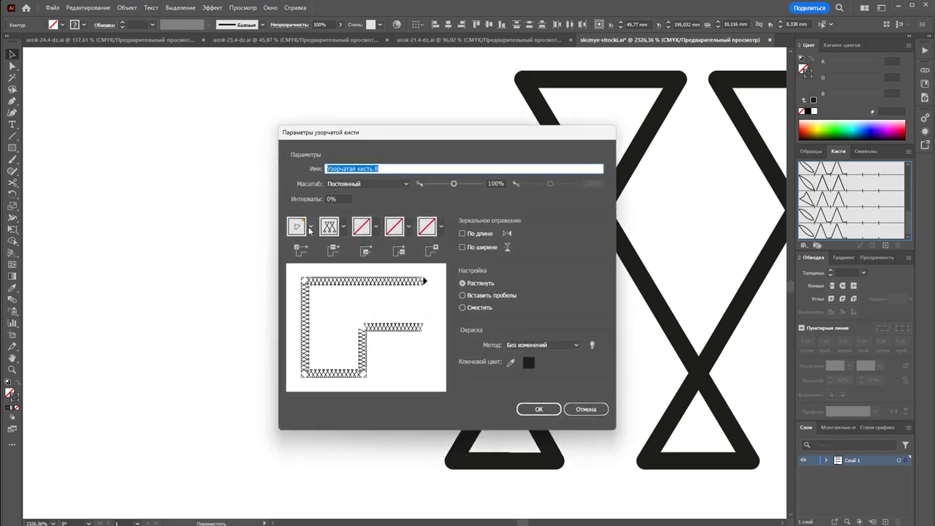
Step: Try the Пересечение, По центру and Смещение corner tiles, then save 'Узорчатая кисть 8'
{"action": "left_click", "coordinate": [310, 227]}
{"action": "left_click", "coordinate": [267, 284]}
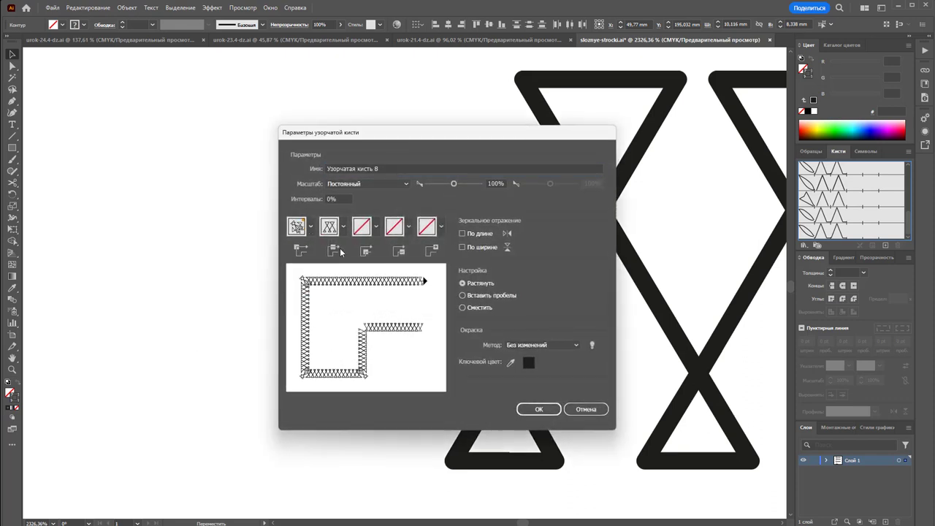
{"action": "left_click", "coordinate": [309, 227]}
{"action": "left_click", "coordinate": [253, 263]}
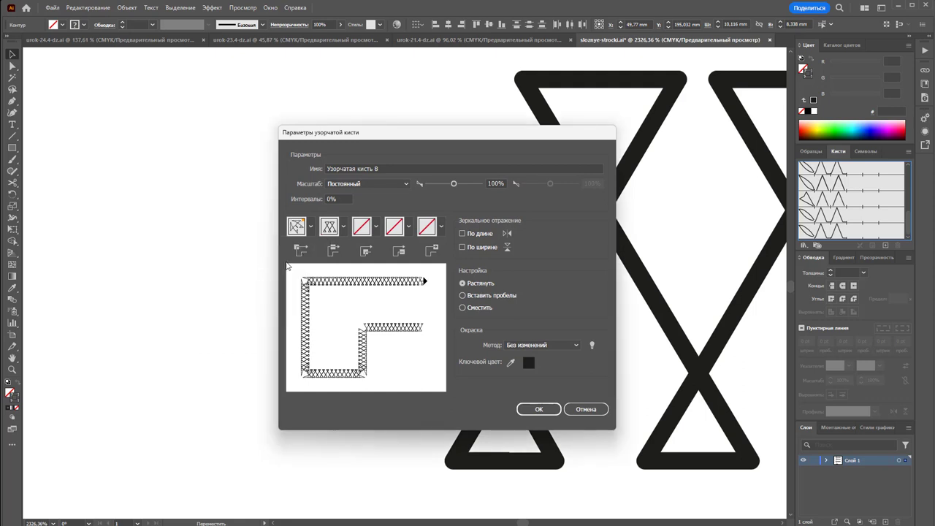
{"action": "left_click", "coordinate": [311, 227]}
{"action": "left_click", "coordinate": [275, 302]}
{"action": "left_click", "coordinate": [310, 227]}
{"action": "left_click", "coordinate": [260, 313]}
{"action": "left_click", "coordinate": [547, 414]}
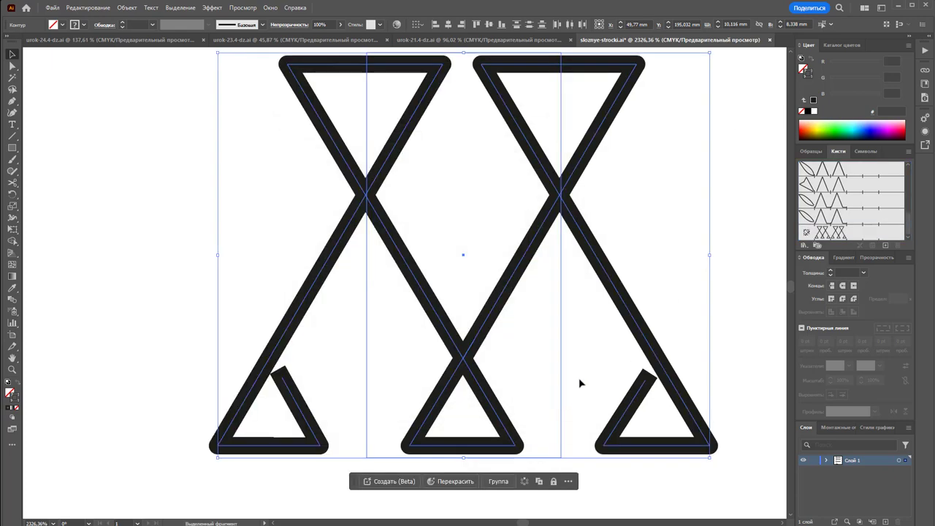
{"action": "left_click", "coordinate": [578, 351]}
{"action": "key", "text": "z"}
{"action": "left_click", "coordinate": [522, 428], "text": "alt"}
Step: Copy the row's line below and apply the new hourglass pattern brush to it
{"action": "left_click", "coordinate": [431, 372], "text": "alt"}
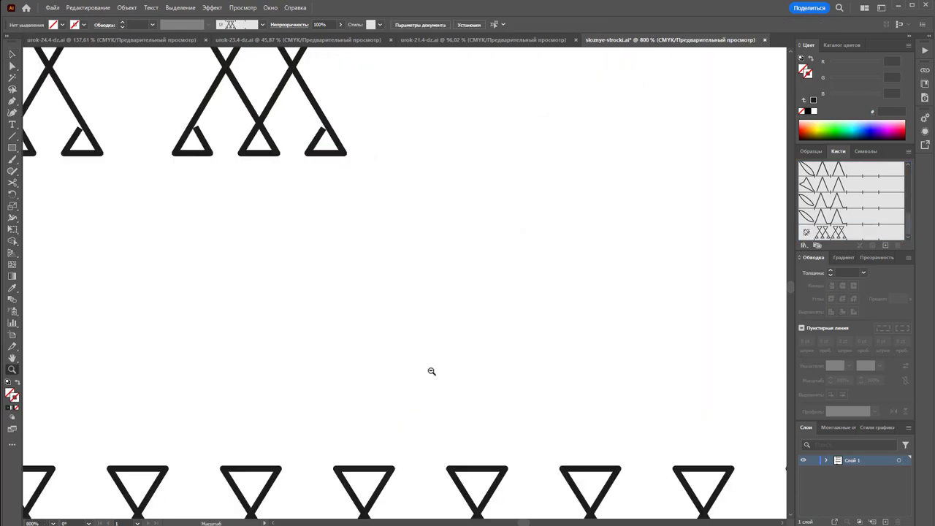
{"action": "left_click", "coordinate": [364, 334], "text": "alt"}
{"action": "left_click", "coordinate": [363, 334], "text": "alt"}
{"action": "scroll", "coordinate": [390, 329], "scroll_direction": "up", "scroll_amount": 1}
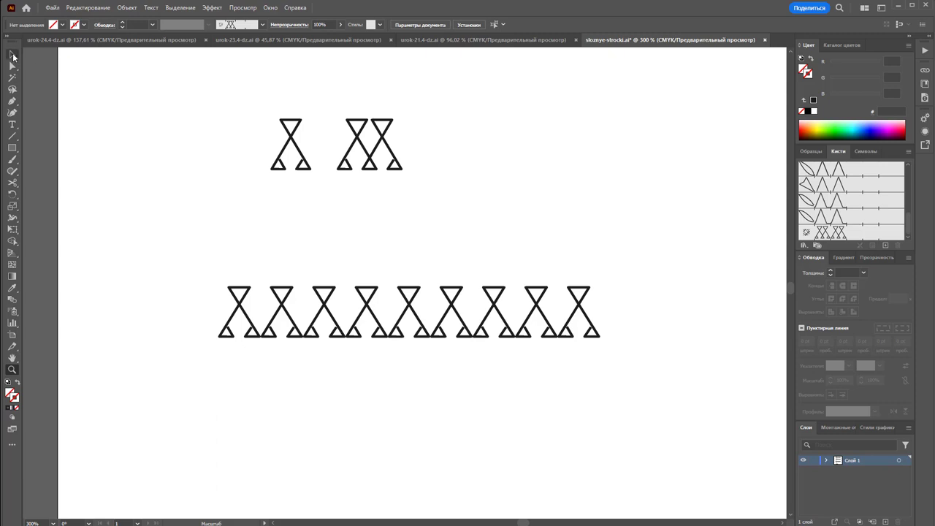
{"action": "left_click", "coordinate": [12, 54]}
{"action": "left_click_drag", "start_coordinate": [385, 317], "coordinate": [382, 404]}
{"action": "scroll", "coordinate": [873, 237], "scroll_direction": "down", "scroll_amount": 2}
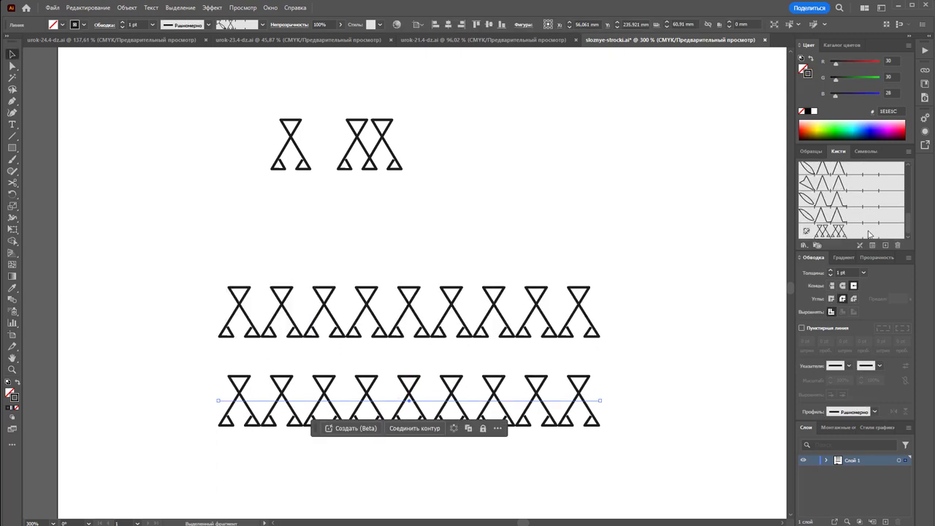
{"action": "left_click", "coordinate": [859, 233]}
{"action": "left_click", "coordinate": [714, 266]}
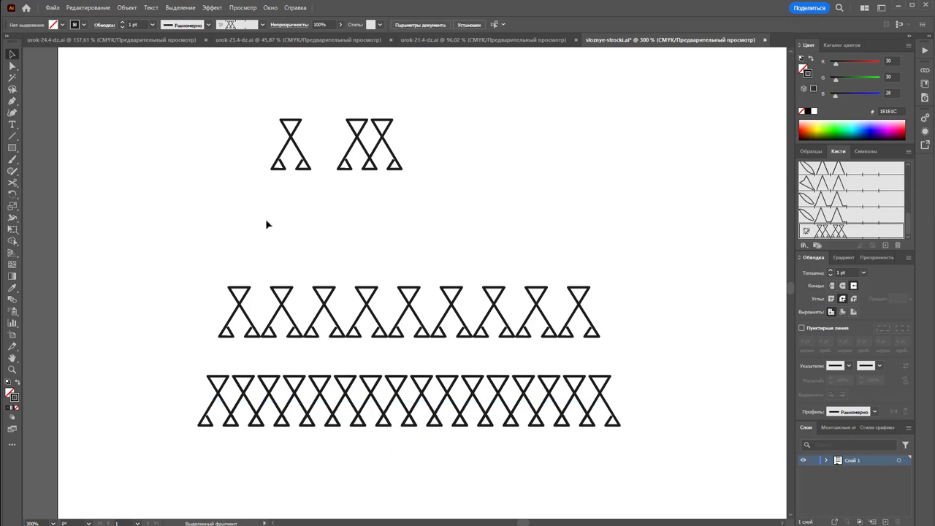
Step: Alt-drag a copy of the hourglass motif to the right
{"action": "left_click", "coordinate": [283, 166]}
{"action": "left_click_drag", "start_coordinate": [293, 152], "coordinate": [514, 152]}
{"action": "left_click", "coordinate": [572, 234]}
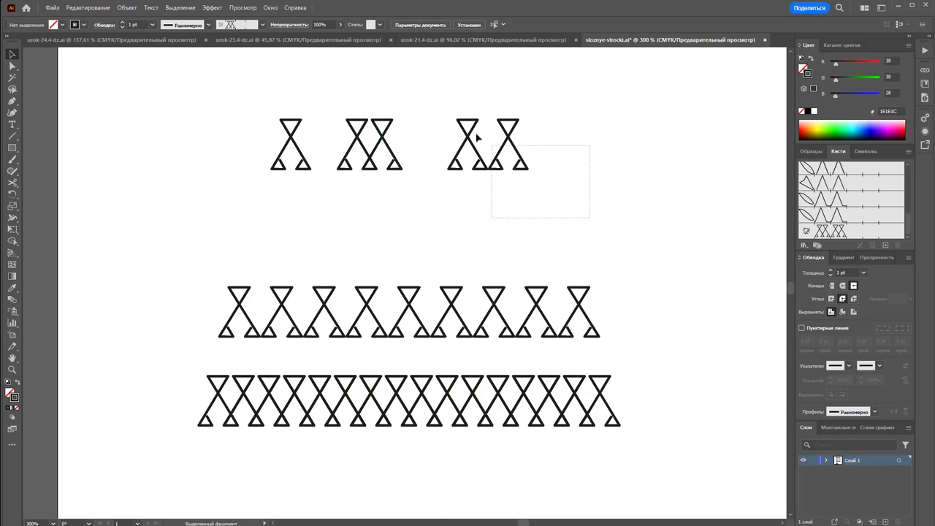
Step: Delete the rightmost hourglass pair and Alt-drag a copy of the middle pair right
{"action": "left_click_drag", "start_coordinate": [591, 219], "coordinate": [442, 102]}
{"action": "key", "text": "Delete"}
{"action": "left_click_drag", "start_coordinate": [438, 222], "coordinate": [329, 100]}
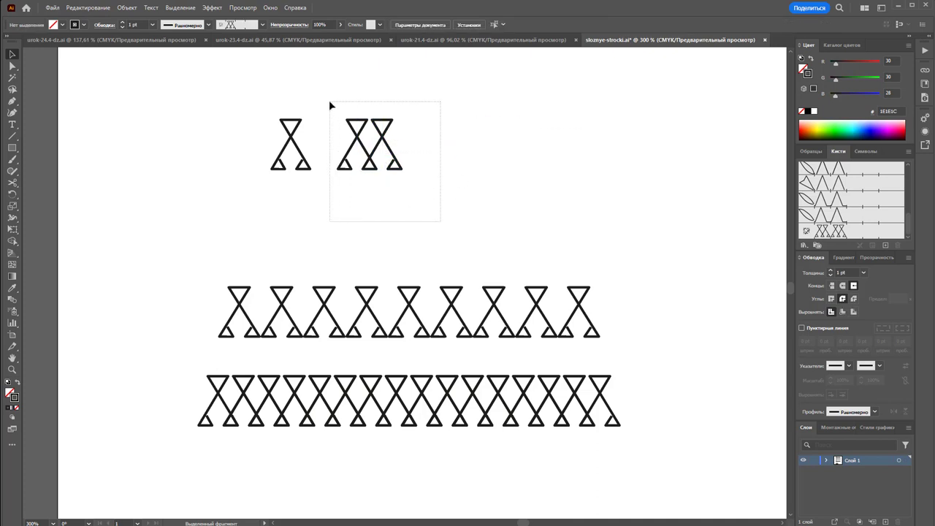
{"action": "left_click_drag", "start_coordinate": [363, 141], "coordinate": [449, 142]}
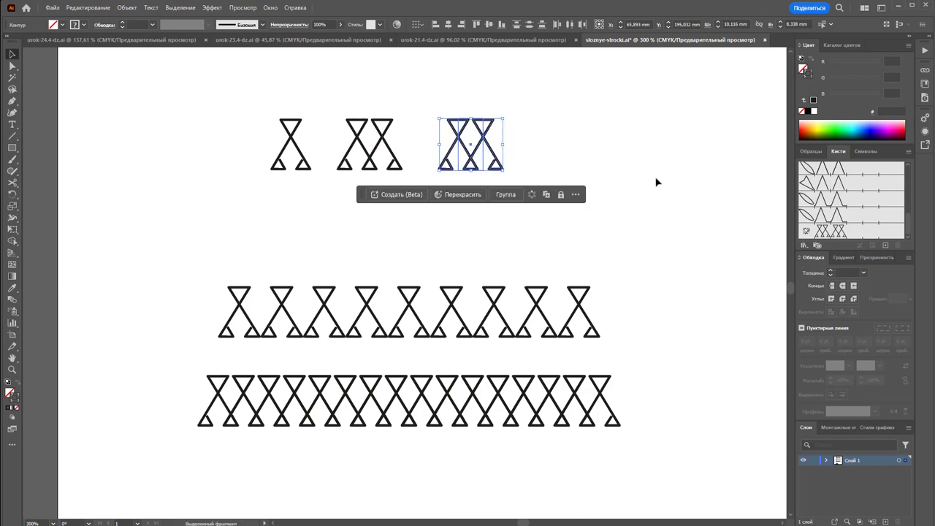
{"action": "left_click", "coordinate": [616, 156]}
Step: Bring the copy's boundary rectangle to front and make a clipping mask with it
{"action": "left_click", "coordinate": [482, 166]}
{"action": "right_click", "coordinate": [482, 166]}
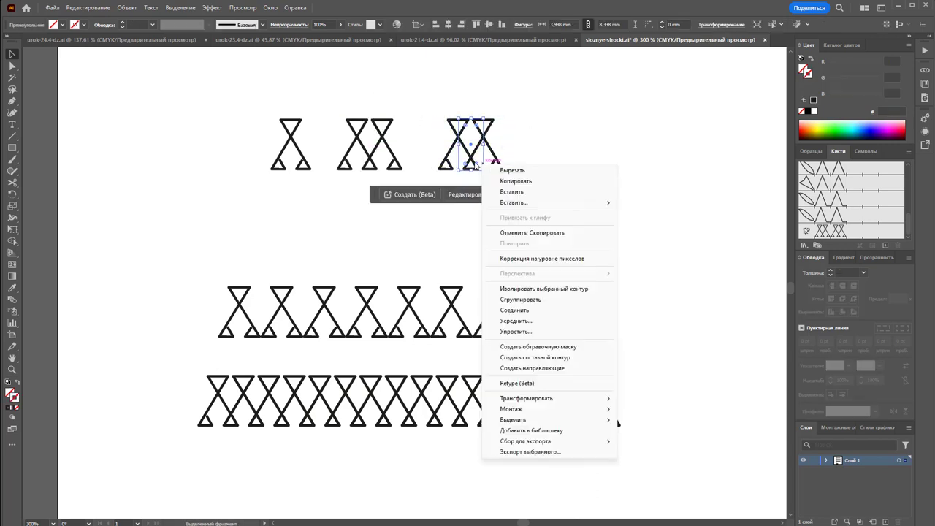
{"action": "left_click", "coordinate": [658, 409]}
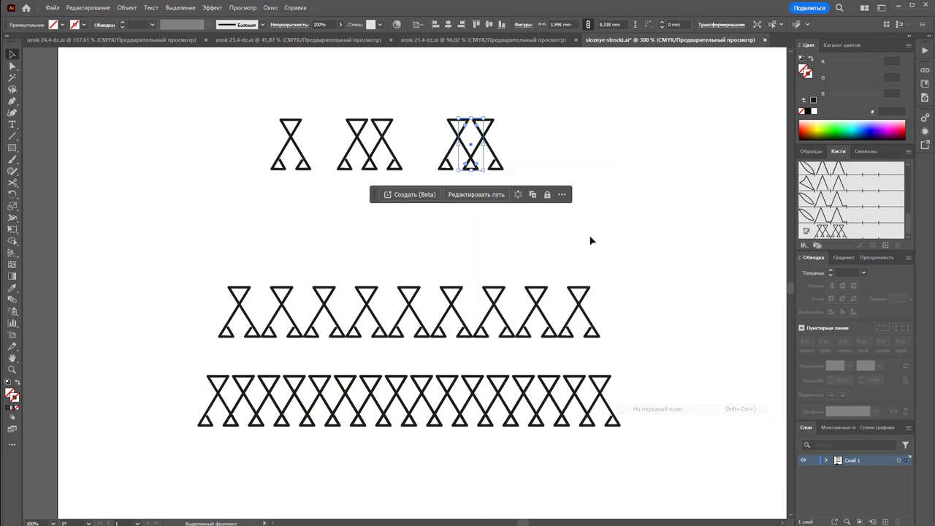
{"action": "left_click", "coordinate": [547, 196]}
{"action": "scroll", "coordinate": [455, 148], "scroll_direction": "up", "scroll_amount": 2}
{"action": "right_click", "coordinate": [453, 196]}
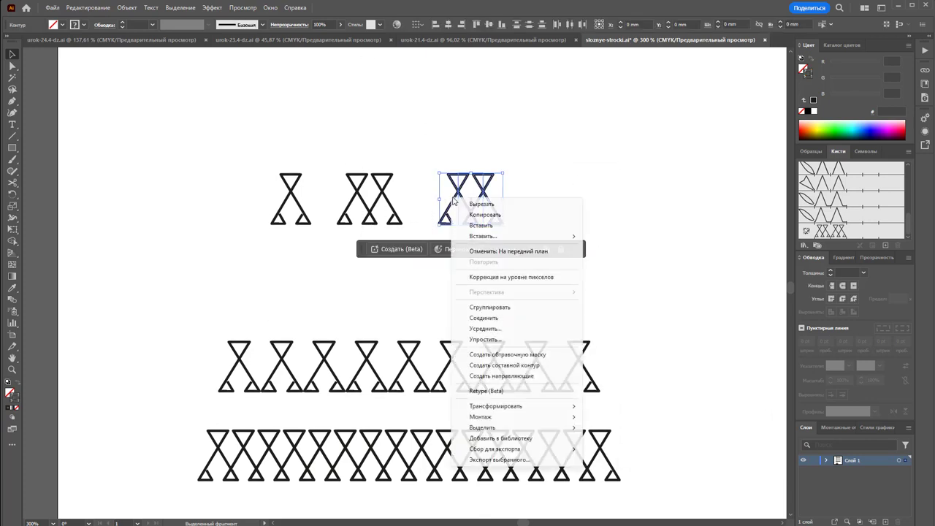
{"action": "left_click", "coordinate": [509, 354]}
{"action": "left_click", "coordinate": [589, 268]}
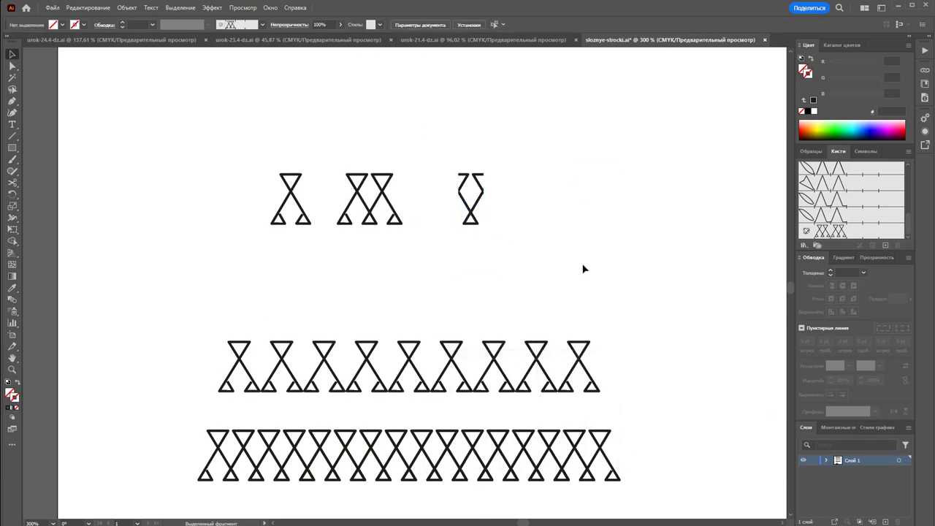
{"action": "scroll", "coordinate": [583, 270], "scroll_direction": "down", "scroll_amount": 2}
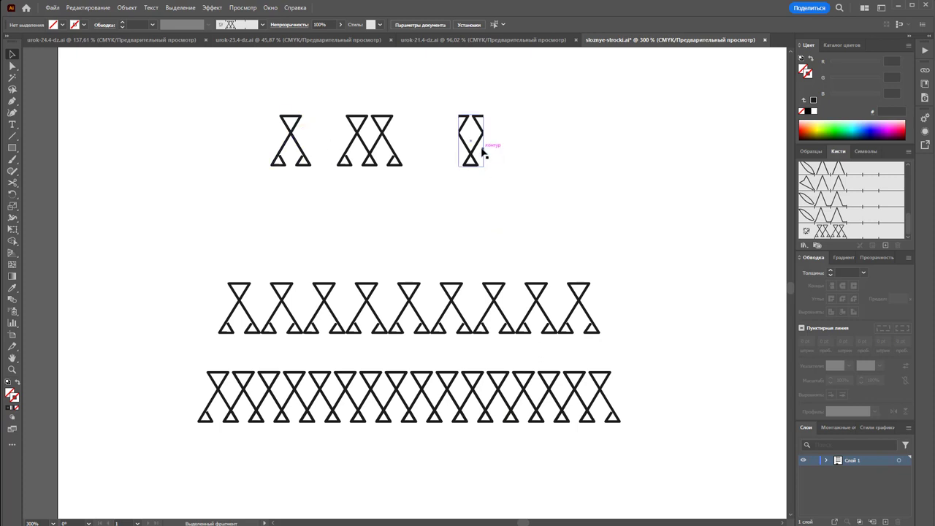
Step: Move the clipped hourglass right, delete the leftover hourglass object, and fit the artboard
{"action": "left_click_drag", "start_coordinate": [476, 150], "coordinate": [500, 149]}
{"action": "left_click", "coordinate": [605, 253]}
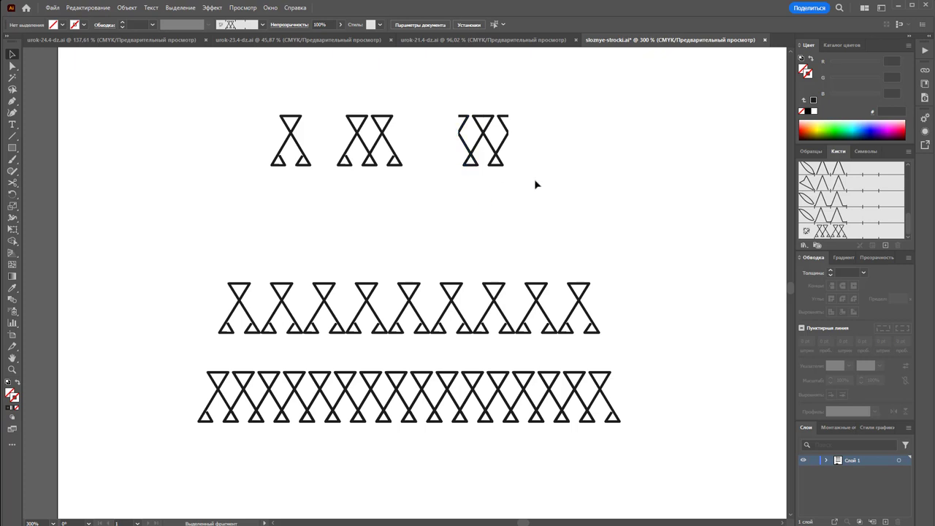
{"action": "left_click_drag", "start_coordinate": [537, 184], "coordinate": [504, 130]}
{"action": "key", "text": "Delete"}
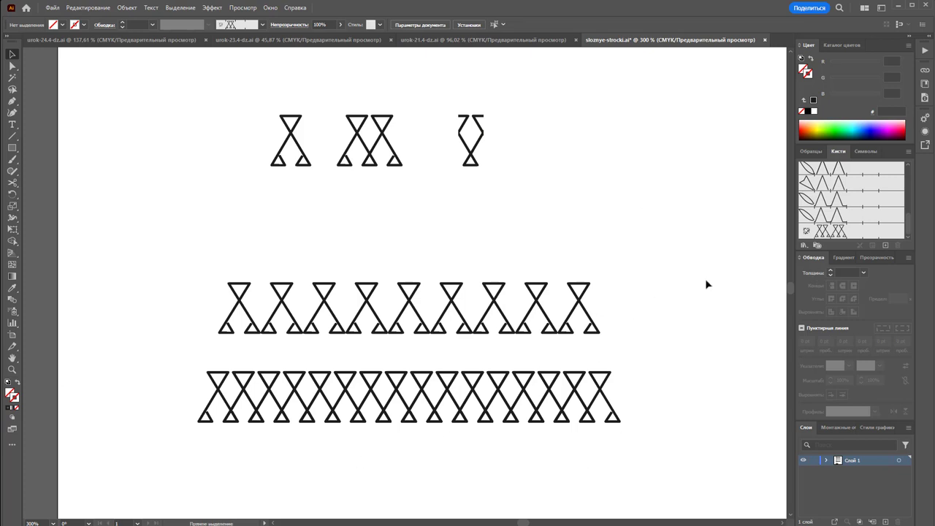
{"action": "key", "text": "ctrl+0"}
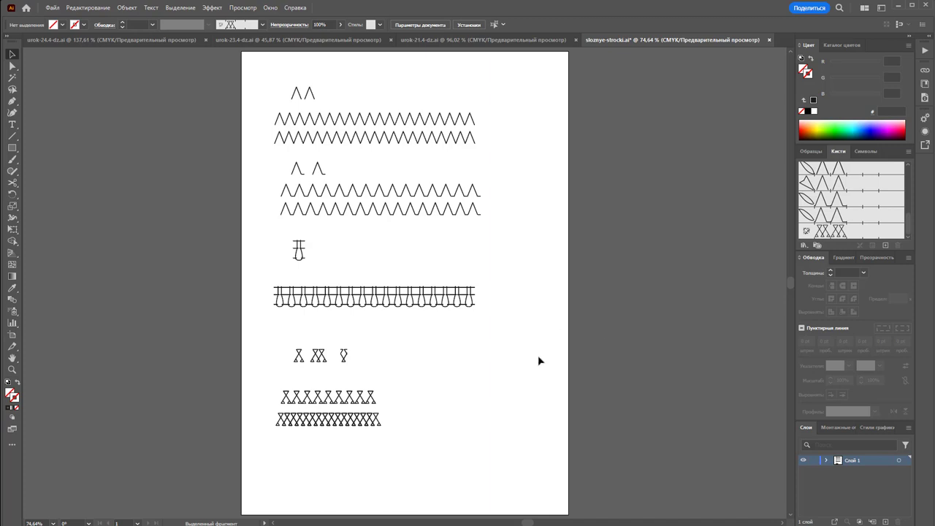
{"action": "key", "text": "z"}
{"action": "left_click_drag", "start_coordinate": [423, 228], "coordinate": [442, 232]}
{"action": "scroll", "coordinate": [442, 232], "scroll_direction": "up", "scroll_amount": 1}
{"action": "scroll", "coordinate": [446, 232], "scroll_direction": "up", "scroll_amount": 1}
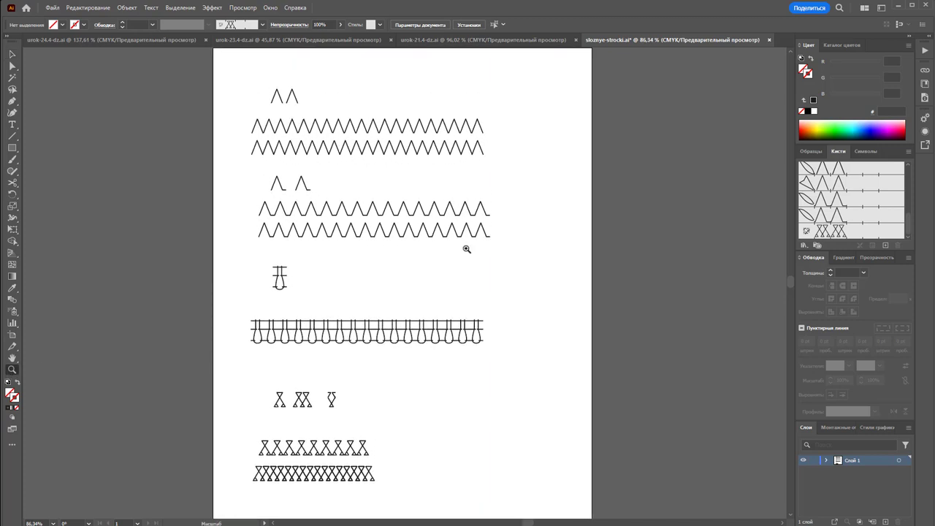